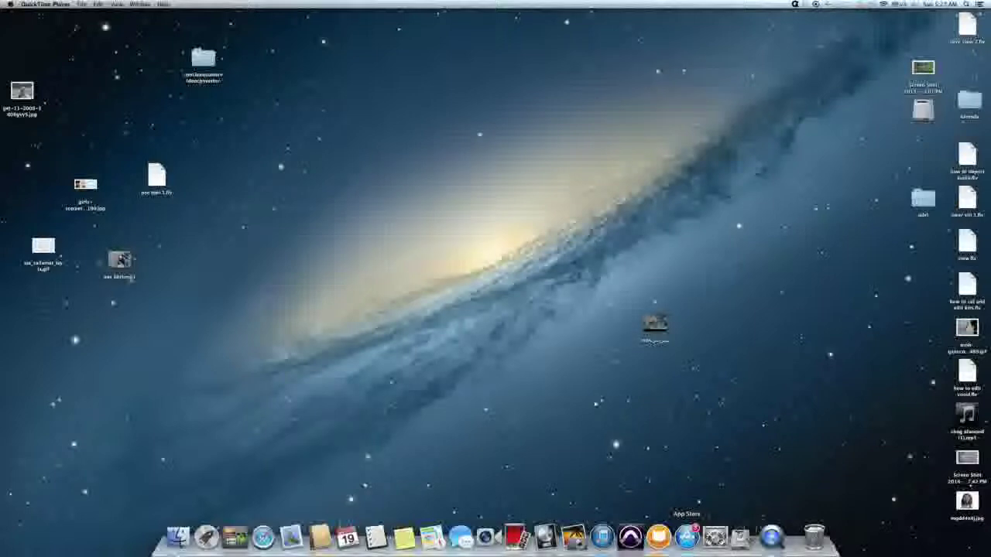
Launch Pro Tools and open the first session in the list of recent sessions
left_click(631, 537)
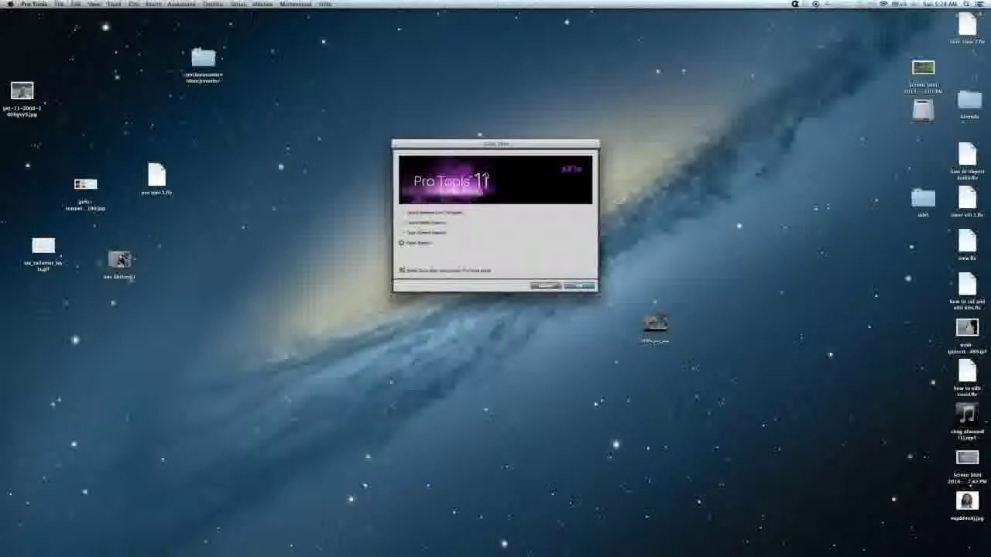
left_click(423, 223)
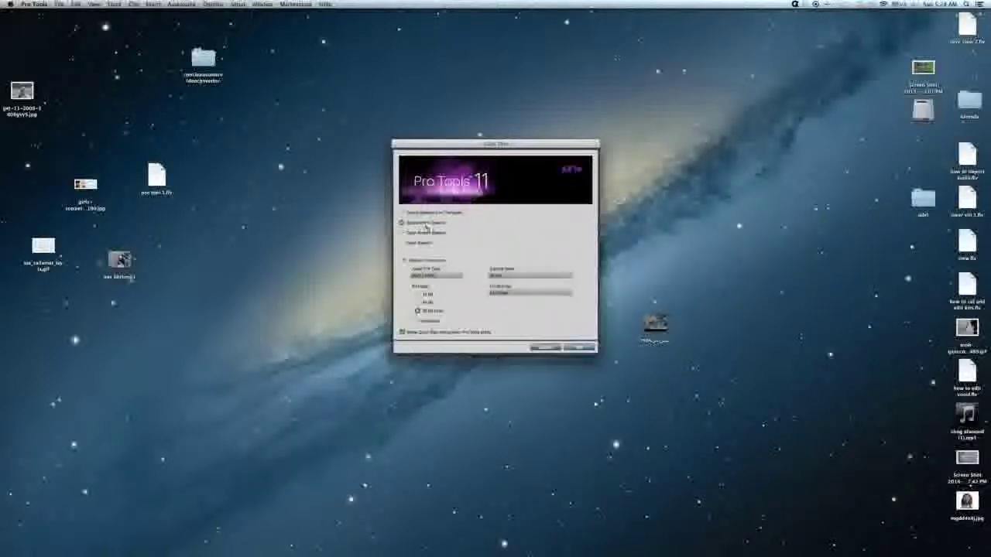
left_click(422, 233)
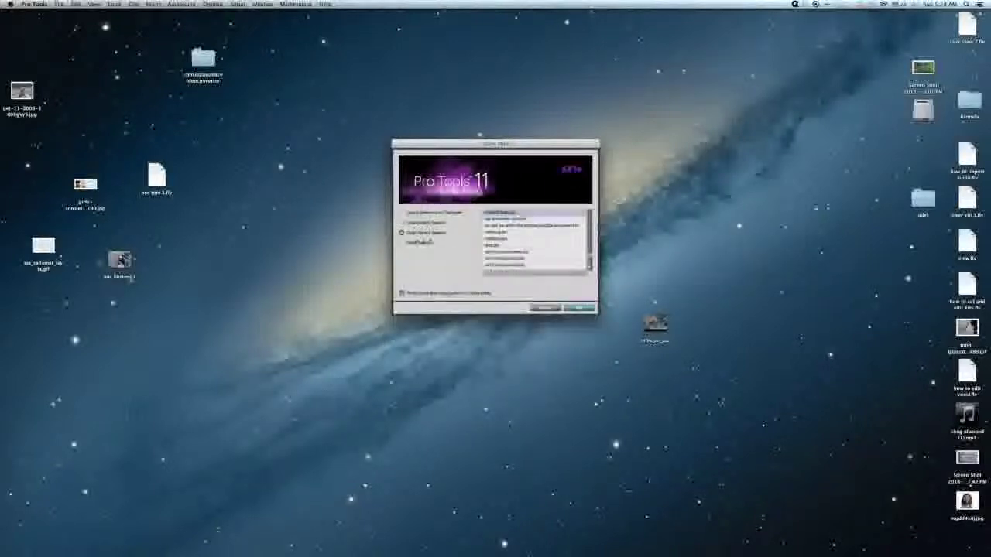
double_click(519, 214)
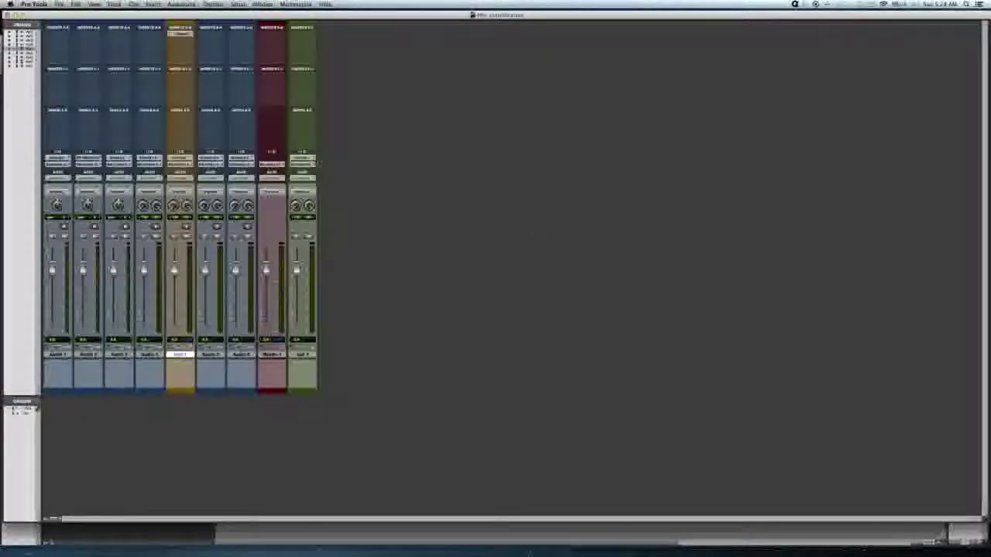
Open the instrument track's MIDI clip from the Edit window in the MIDI Editor and select all its notes
key("super+equal")
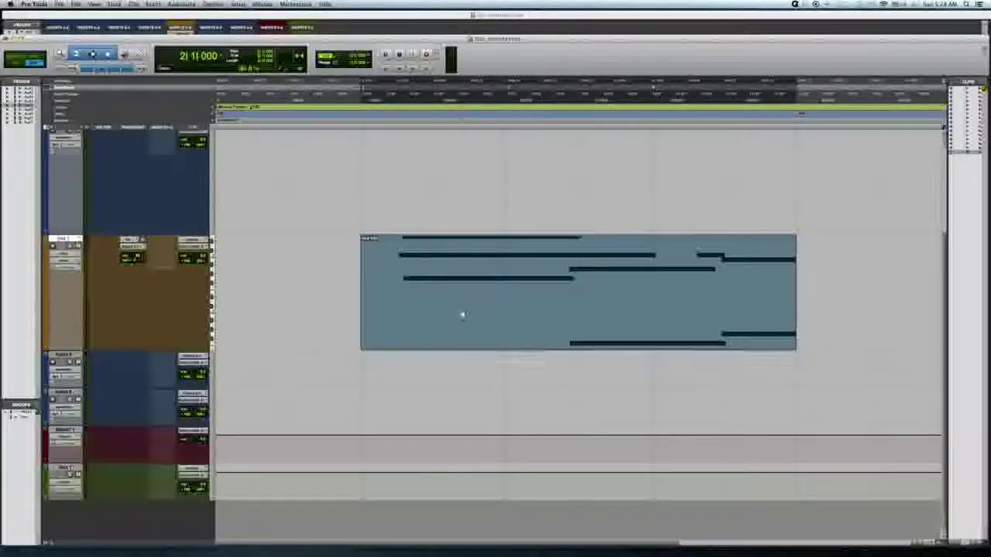
double_click(462, 314)
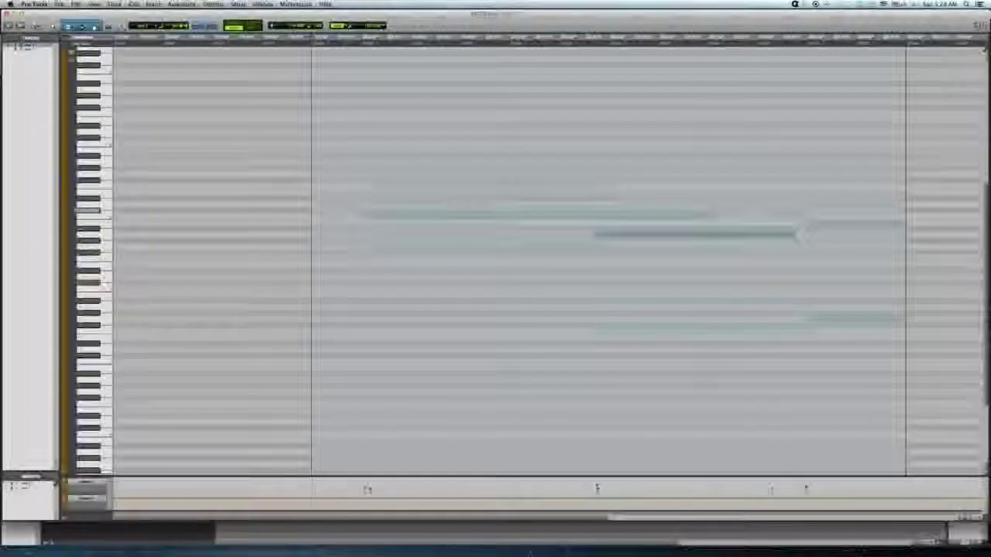
scroll(498, 205, "right", 6)
scroll(498, 204, "left", 1)
scroll(511, 255, "left", 4)
left_click_drag(256, 124, 809, 360)
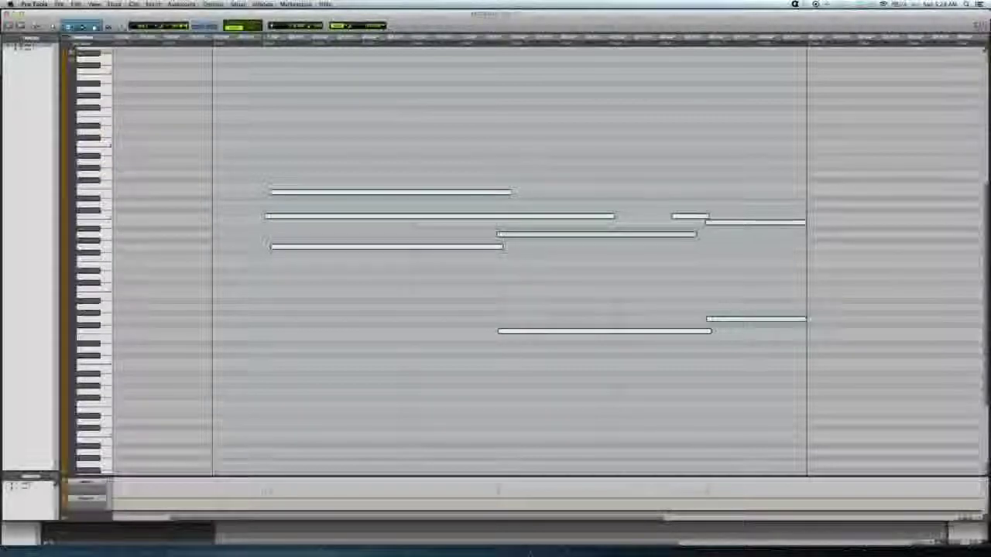
Close the MIDI Editor and select the MIDI clip in the Edit window
left_click(234, 23)
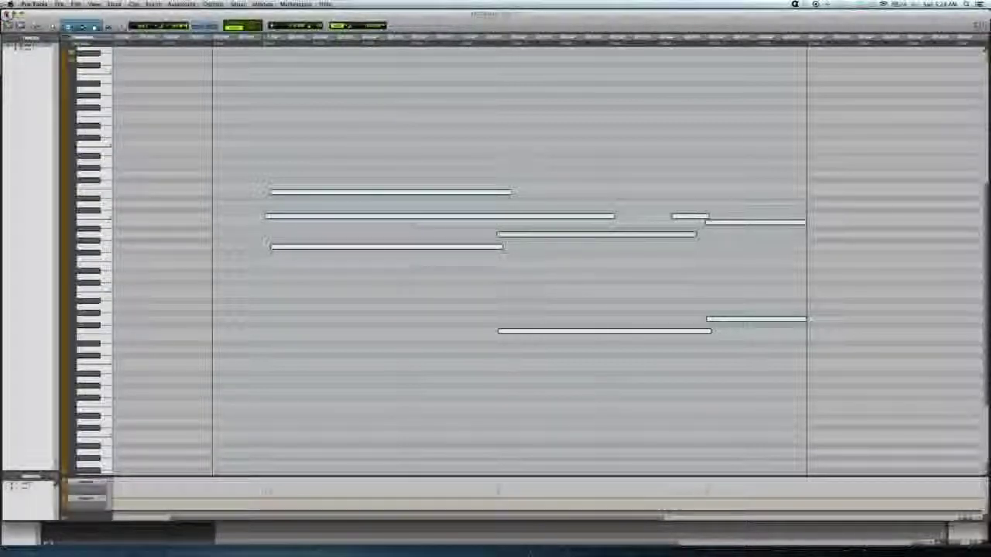
left_click(8, 15)
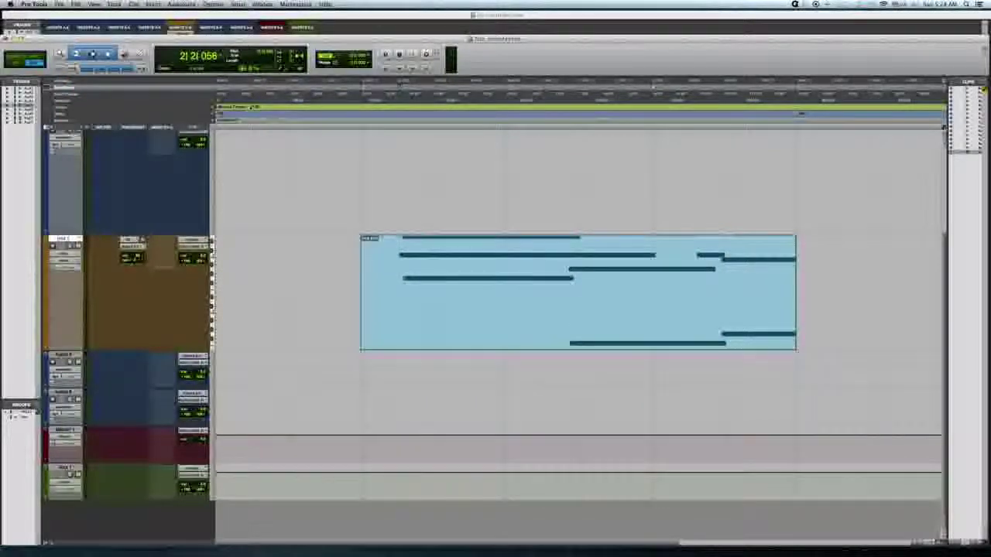
left_click(478, 303)
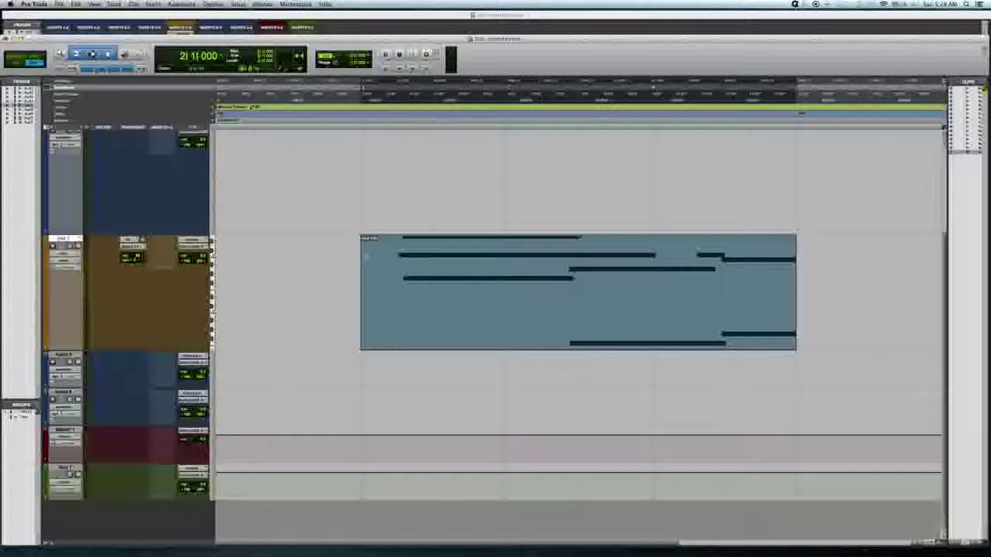
Reduce the instrument track's height to match the audio tracks
left_click(211, 248)
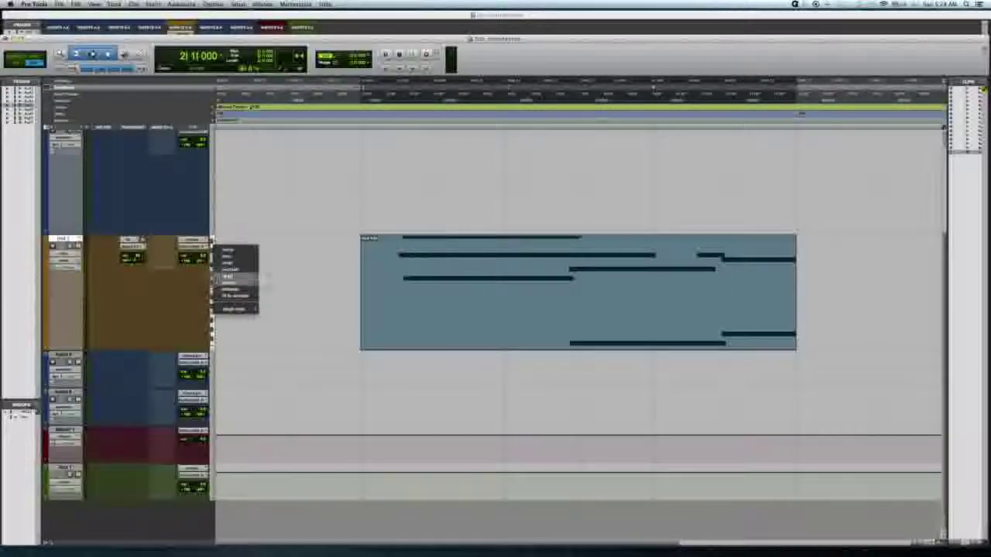
left_click(232, 273)
scroll(380, 333, "up", 4)
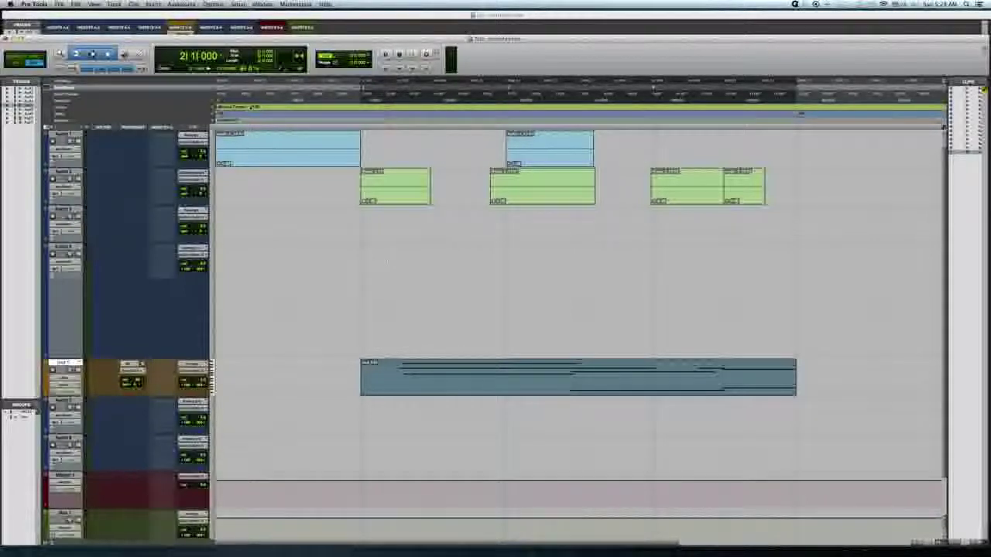
Select the MIDI clip and switch the instrument track's view to notes, ending on MIDI volume
left_click(390, 202)
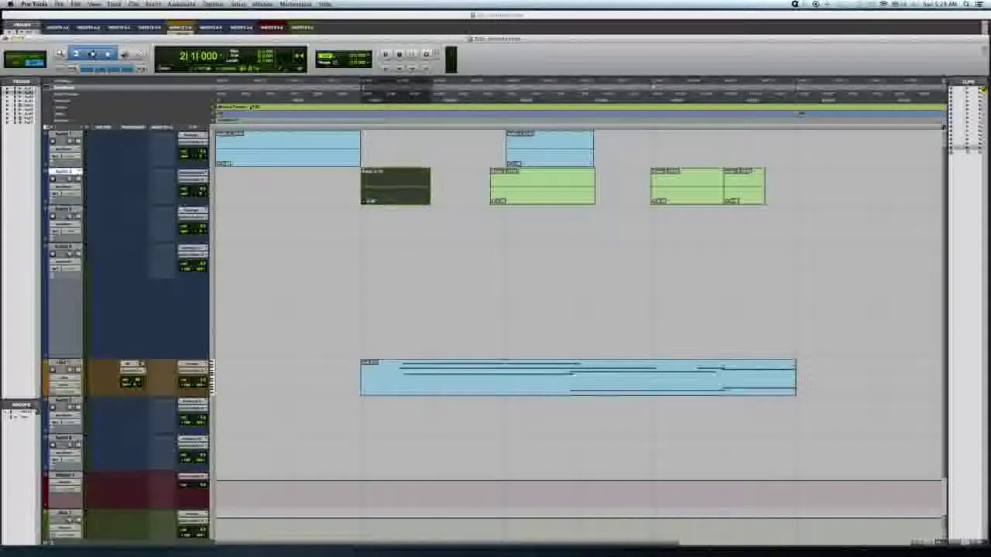
left_click(436, 385)
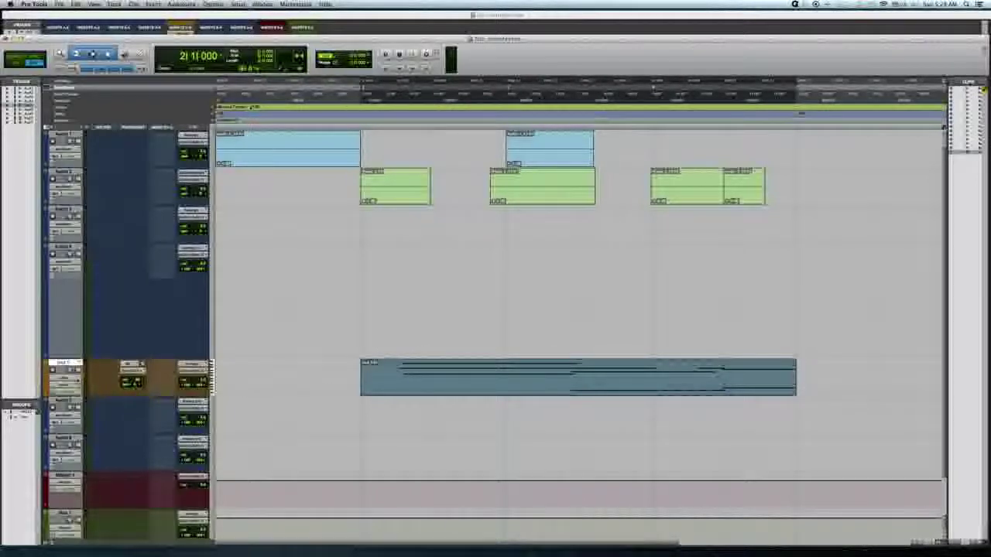
left_click(68, 378)
left_click(88, 385)
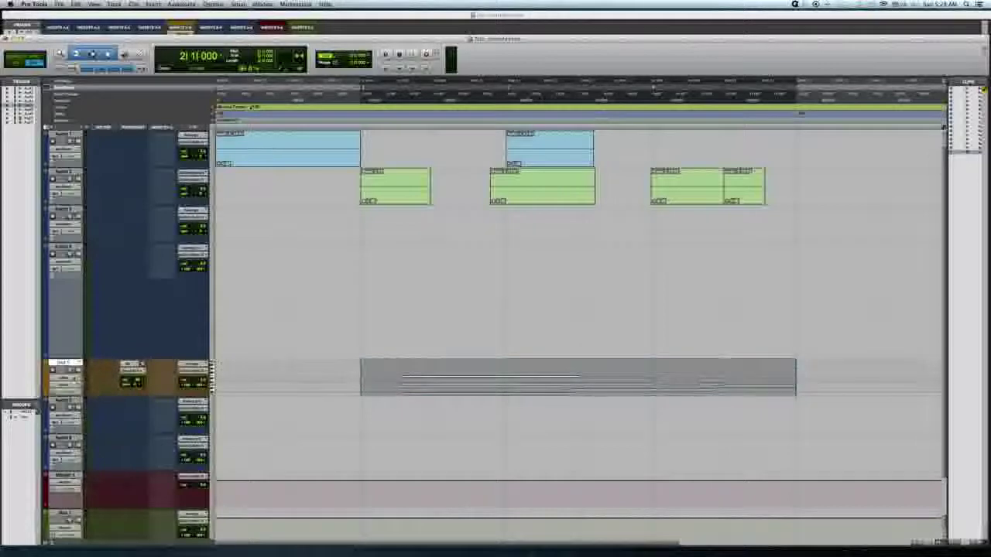
right_click(80, 364)
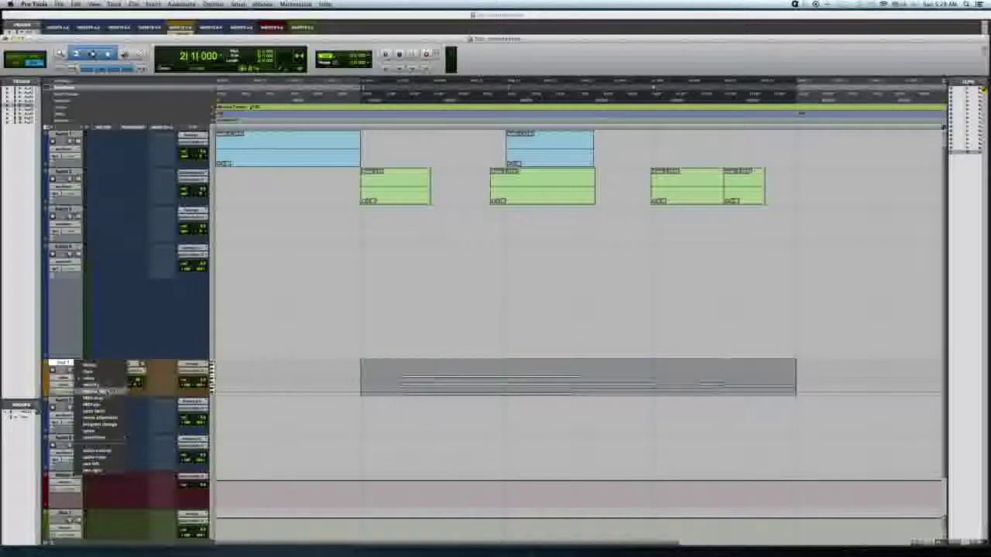
left_click(99, 392)
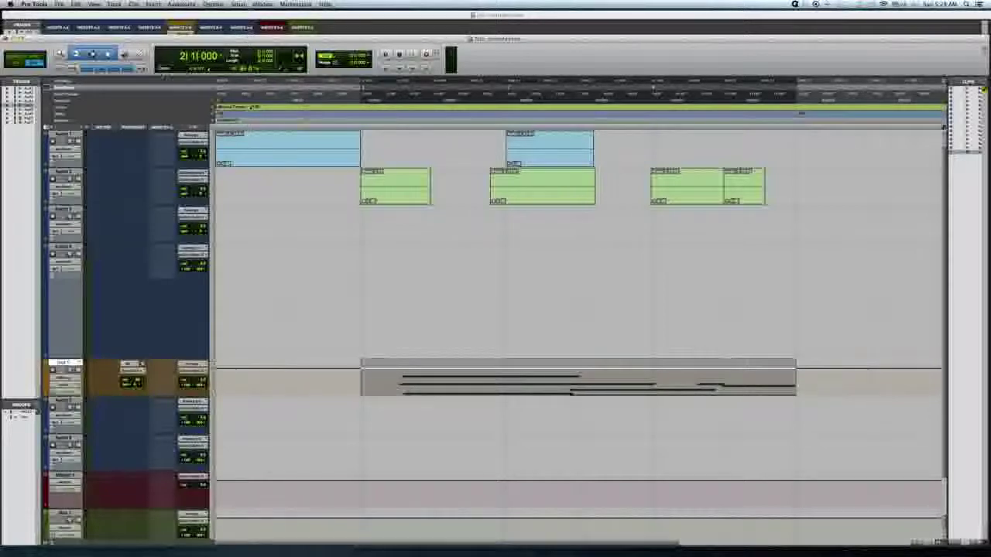
Draw freehand MIDI volume curves across the clip with the Pencil tool and undo them
left_click(139, 54)
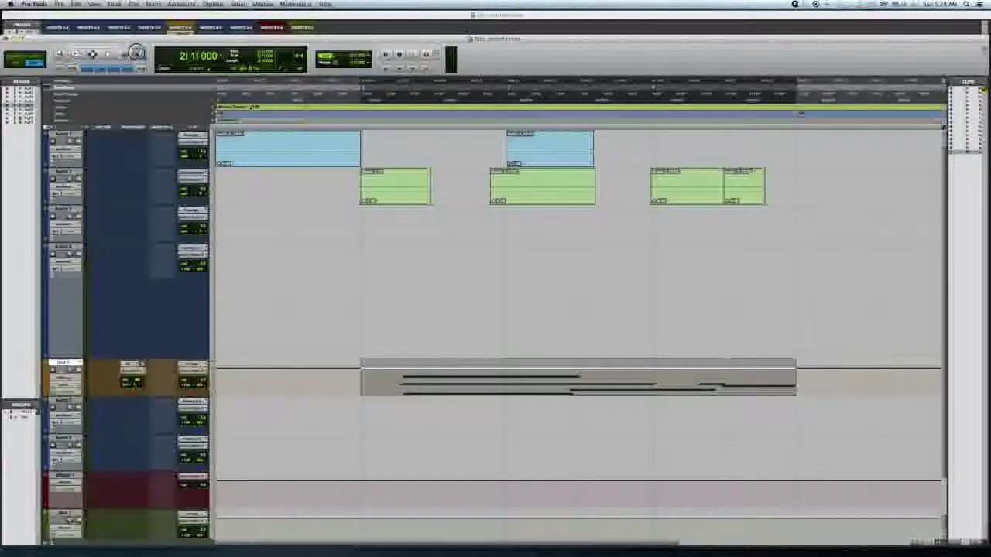
left_click_drag(407, 372, 457, 384)
left_click_drag(537, 366, 677, 370)
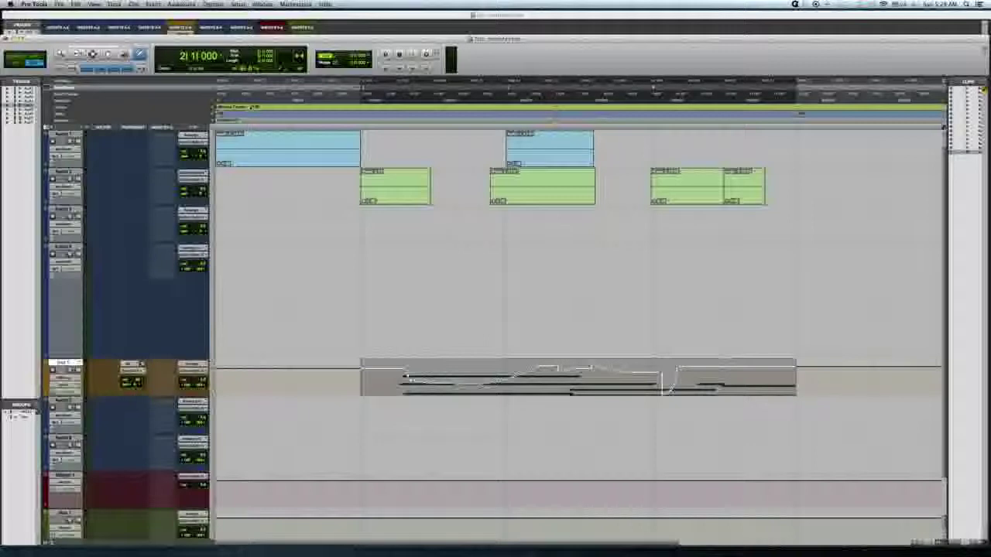
key("super+z")
key("super+z")
key("super+z")
key("super+z")
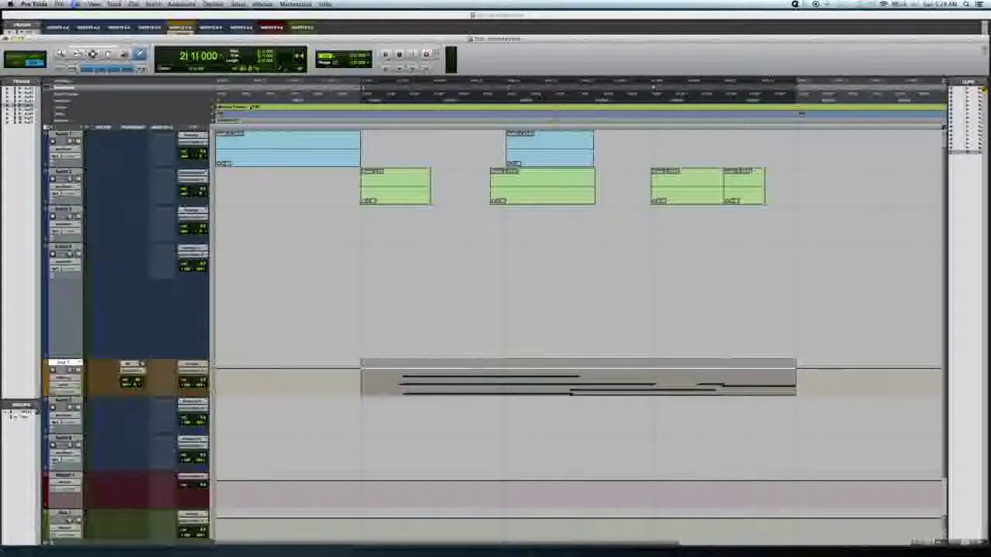
Draw a straight descending MIDI volume ramp from the clip's start with the Line pencil and undo it
left_click(141, 54)
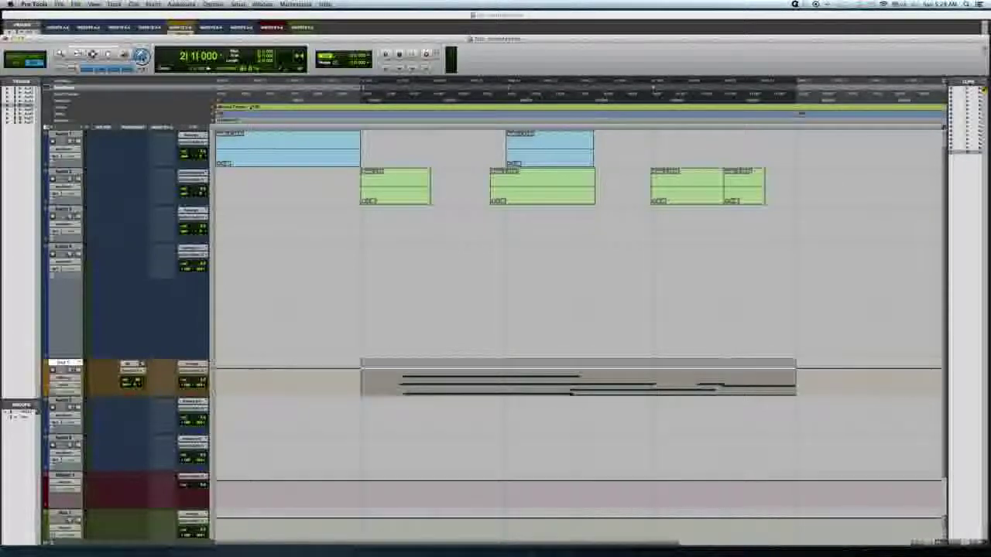
left_click(154, 71)
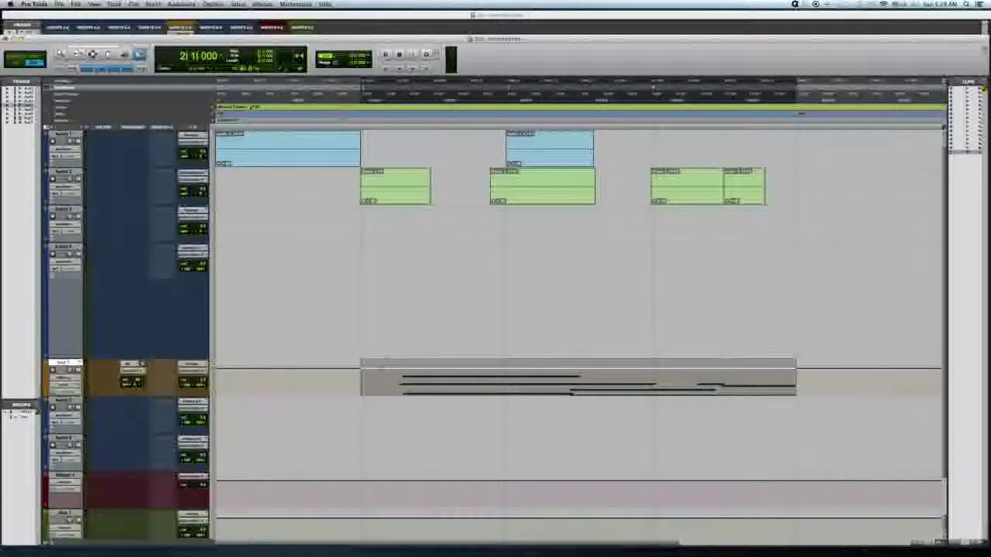
left_click_drag(362, 369, 529, 377)
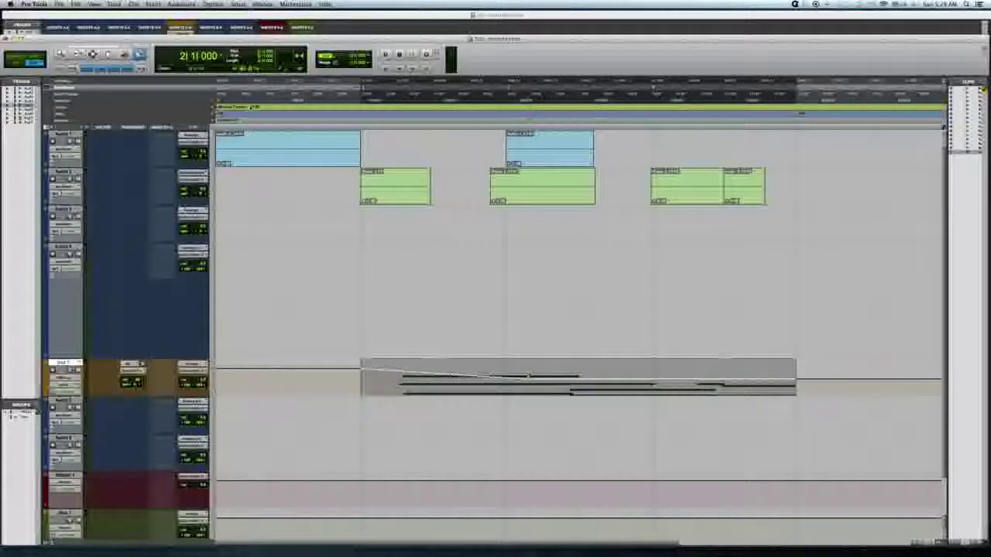
key("super+z")
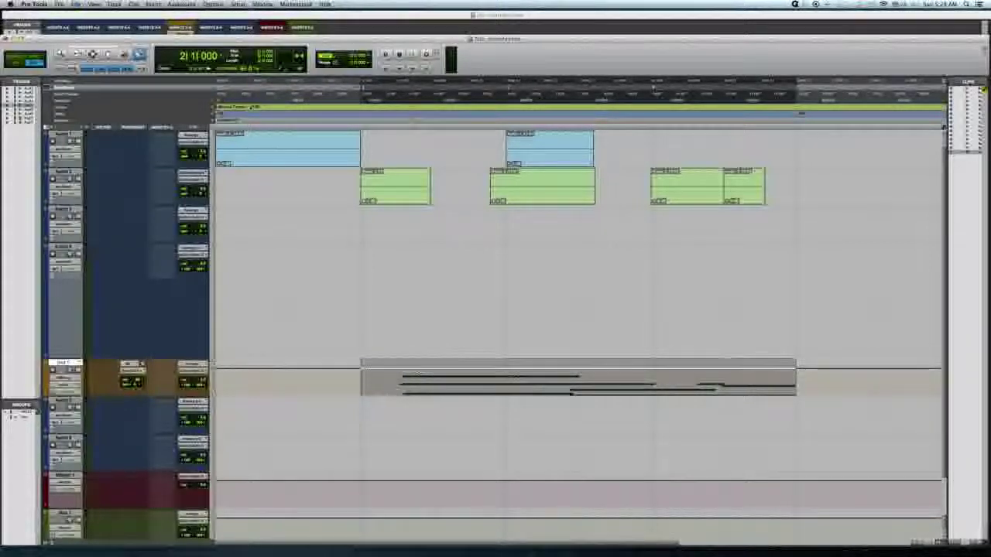
Draw a triangle-wave MIDI volume pattern over the middle of the clip with the Triangle pencil and undo it
left_click(138, 54)
left_click(157, 85)
mouse_move(432, 394)
left_mouse_down()
mouse_move(471, 409)
mouse_move(576, 411)
mouse_move(617, 395)
left_mouse_up()
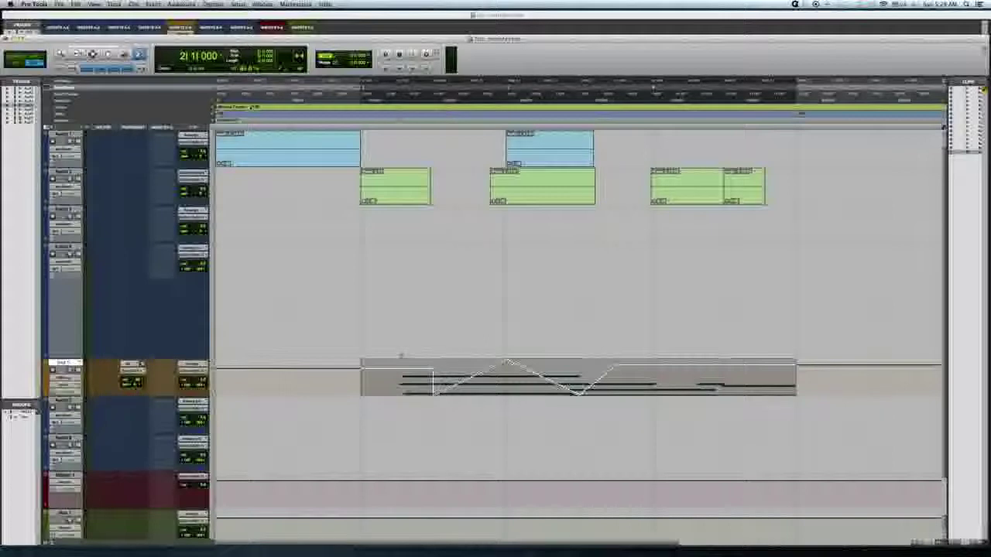
key("super+z")
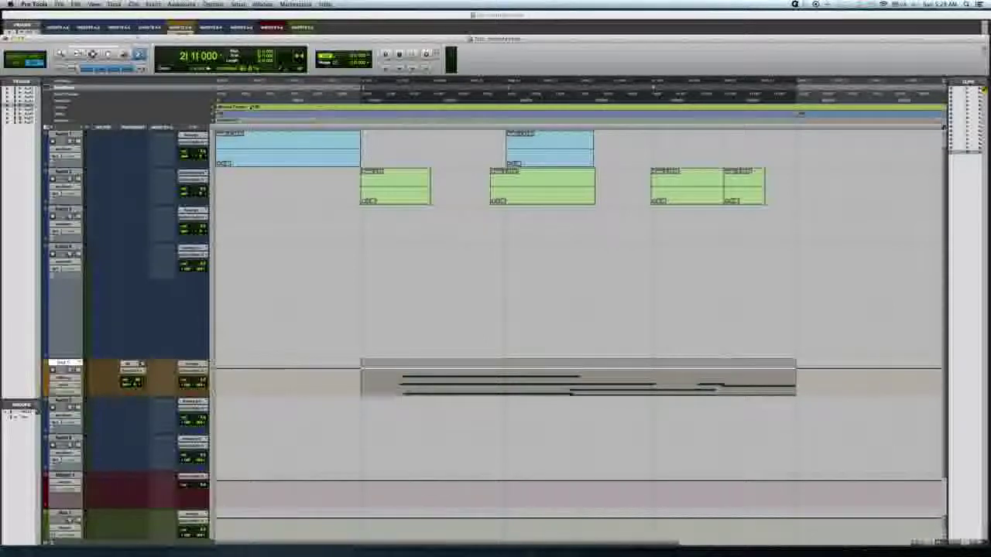
Draw stepped random MIDI volume values across most of the clip with the Random pencil and undo them
left_click(140, 56)
left_click(169, 114)
left_click_drag(374, 411, 742, 411)
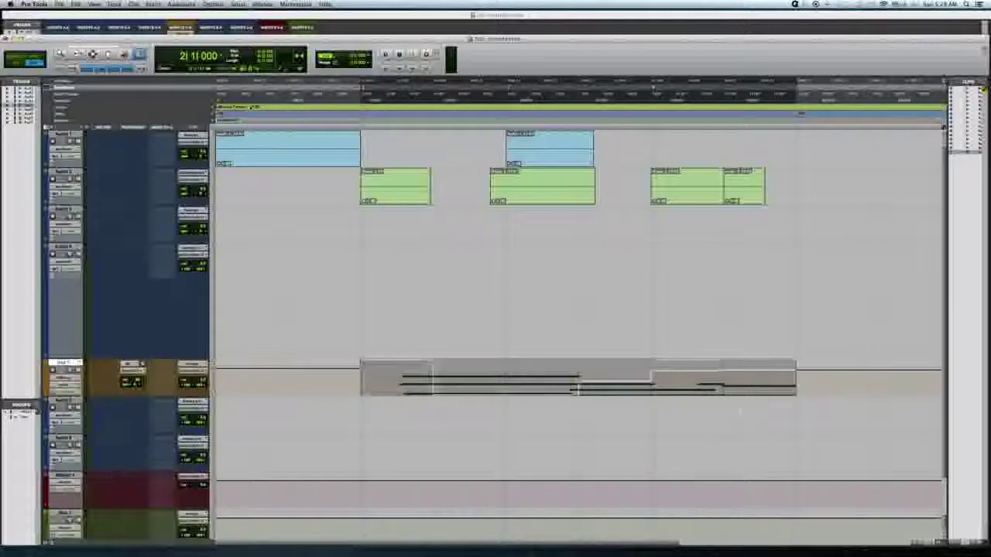
key("super+z")
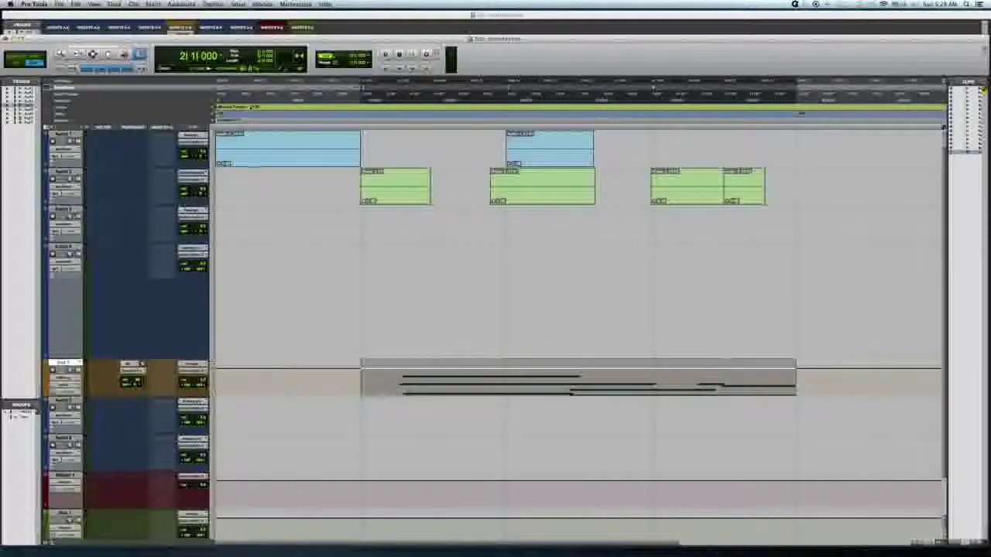
Set the Pencil tool back to Free Hand and switch the instrument track's view to MIDI pan
left_click(140, 54)
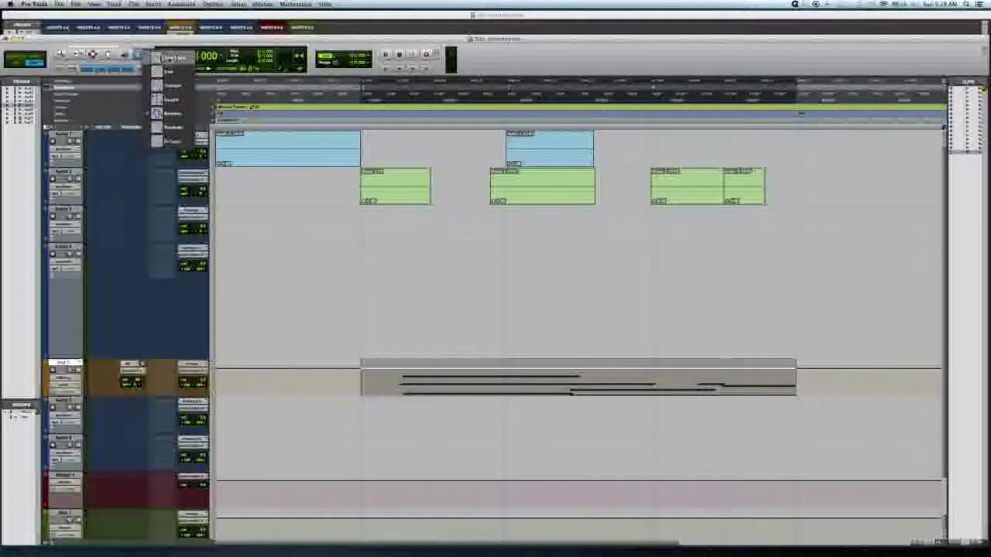
left_click(168, 58)
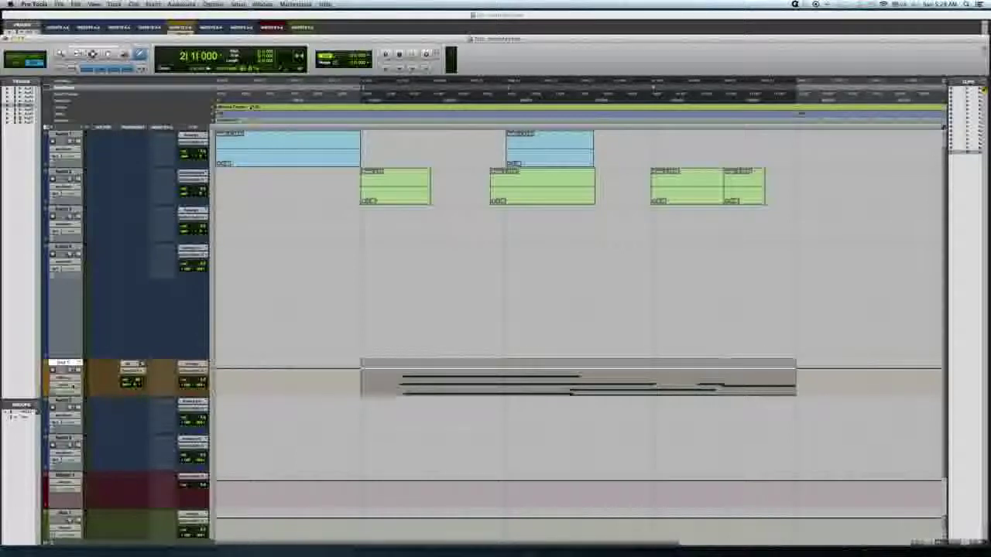
left_click(74, 384)
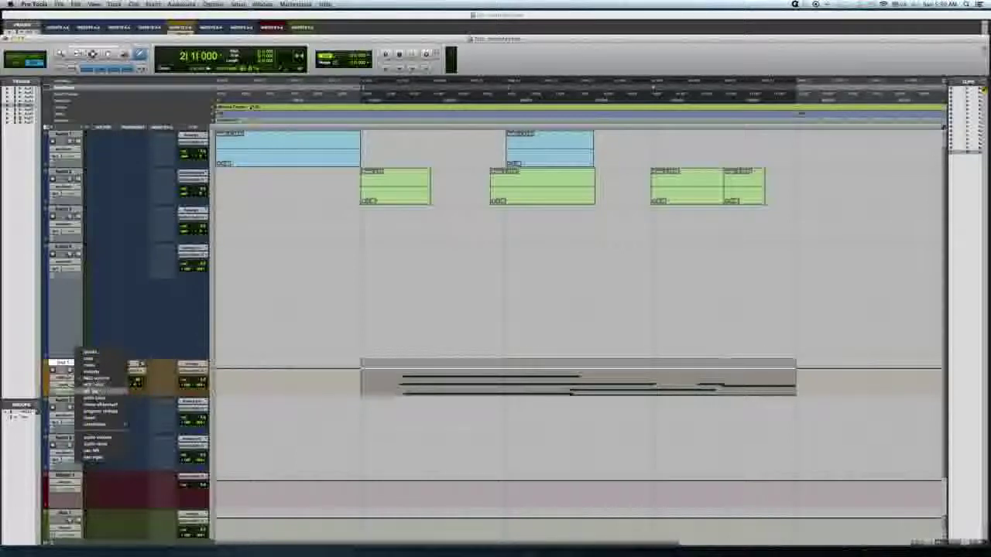
left_click(94, 391)
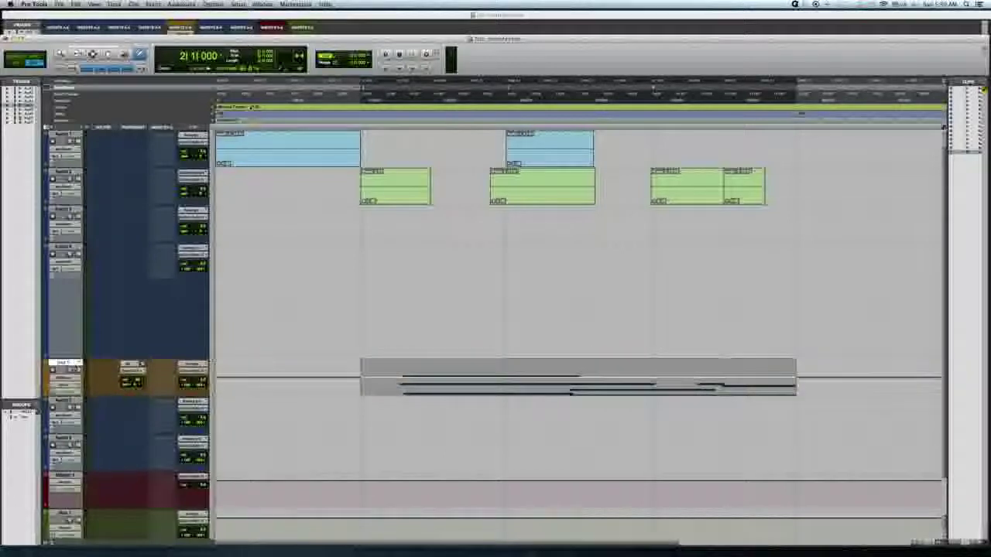
Switch the instrument track's view to program change and open its patch selection dialog
left_click(75, 379)
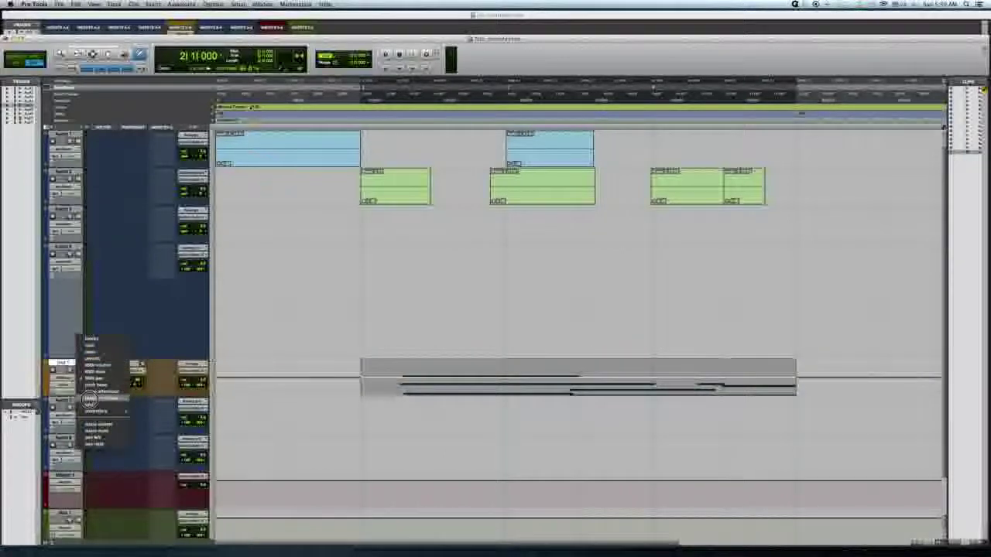
left_click(93, 402)
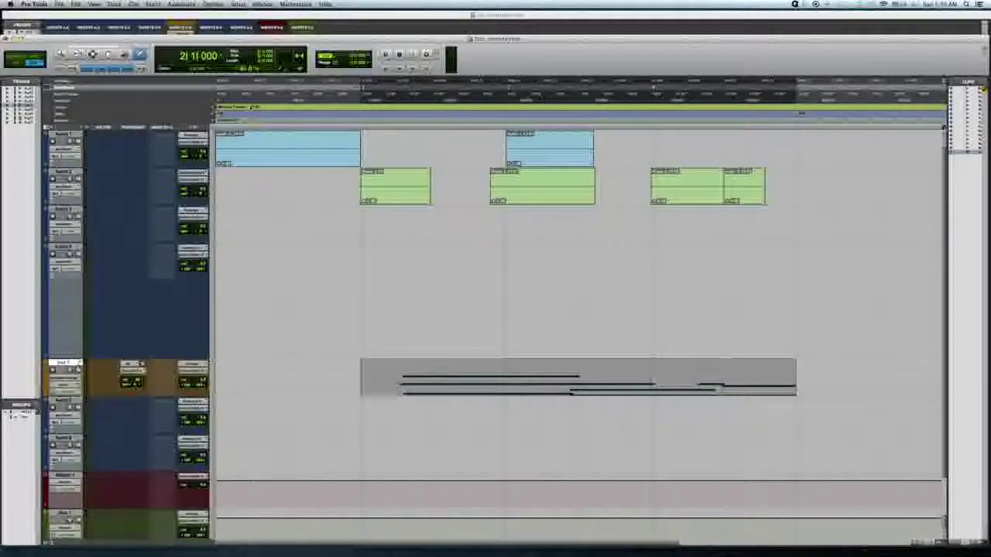
left_click(65, 386)
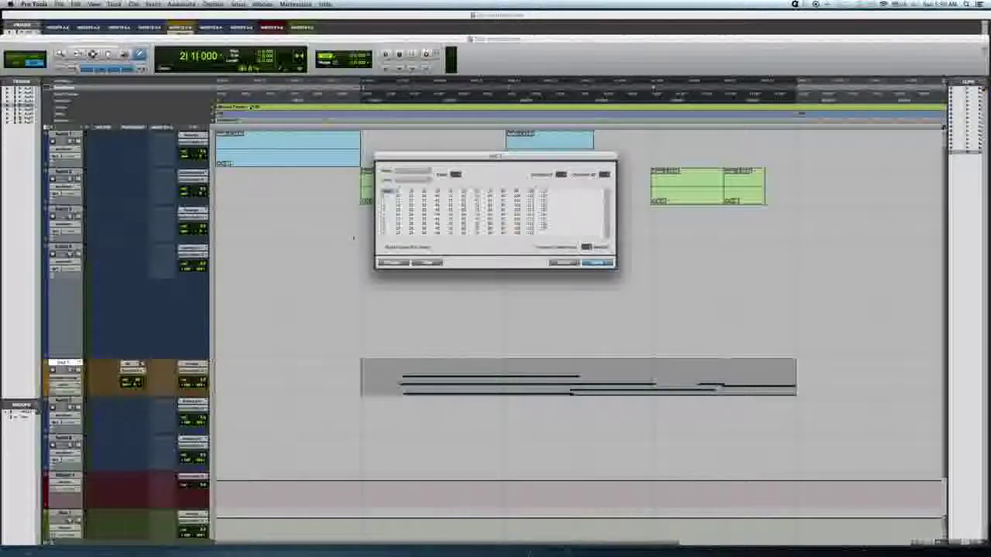
Dismiss the patch selection dialog, clear the clip selection and switch the instrument track's view to sysex
left_click(571, 263)
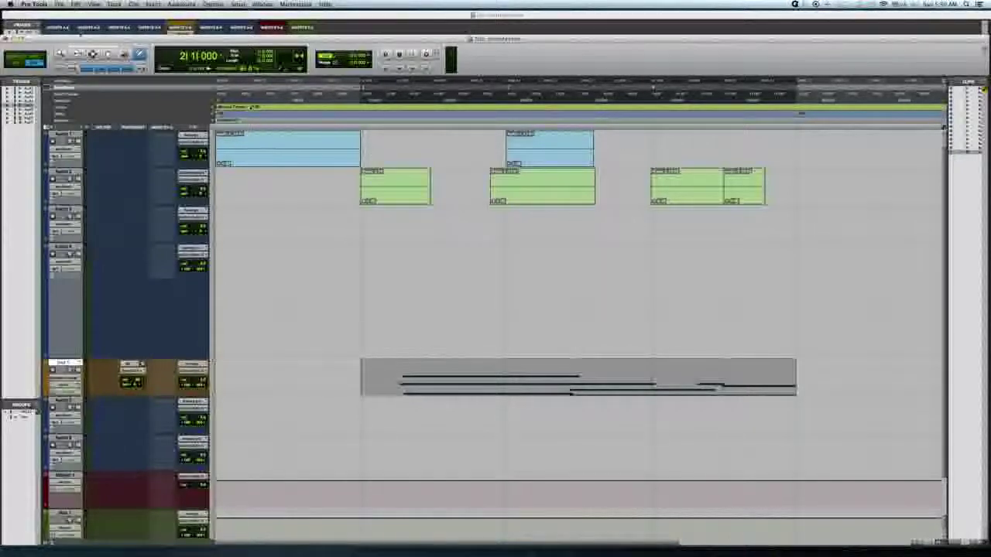
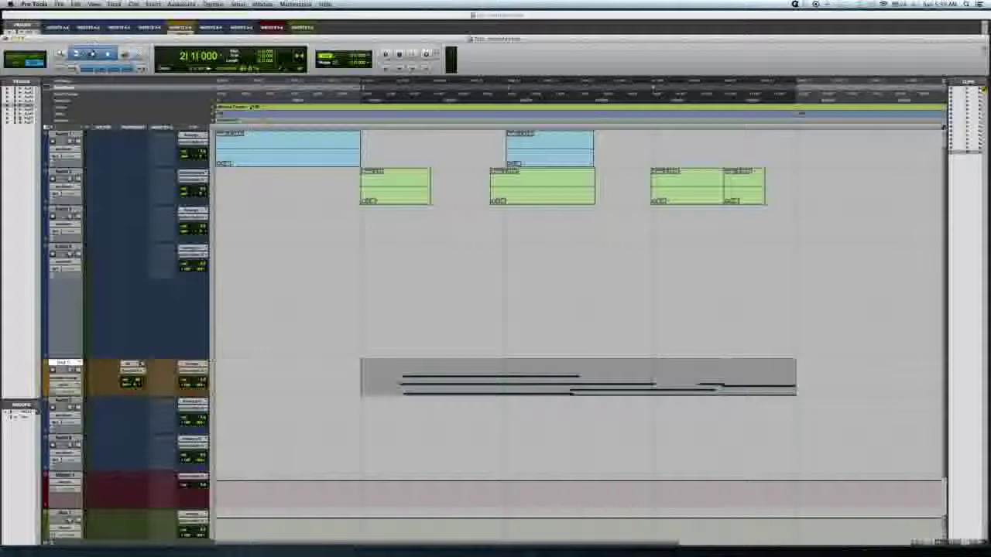
left_click(258, 318)
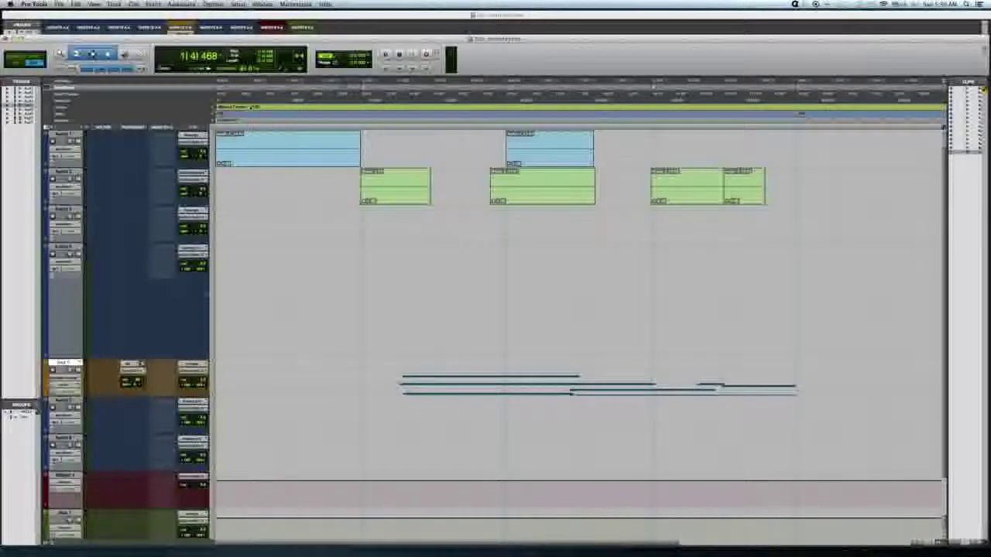
left_click(73, 379)
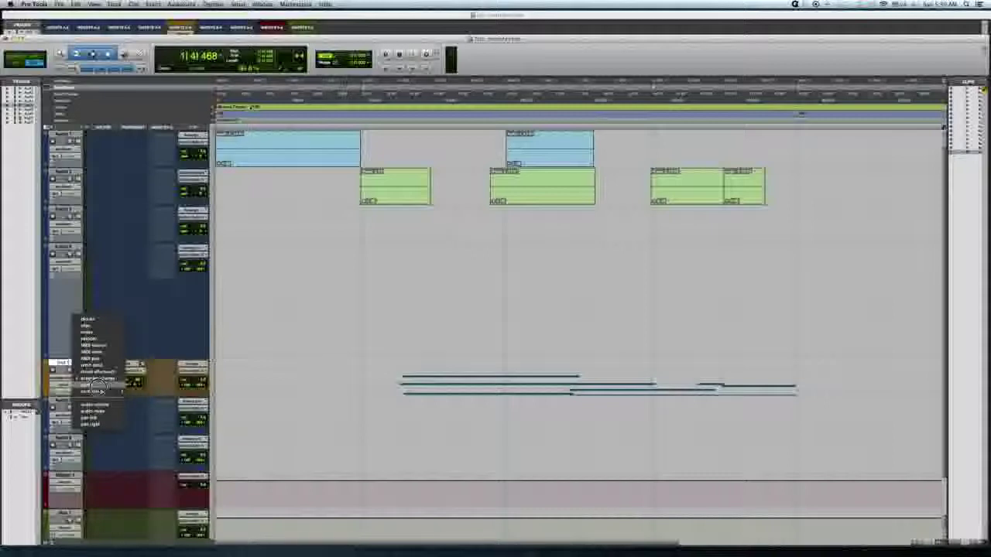
left_click(94, 391)
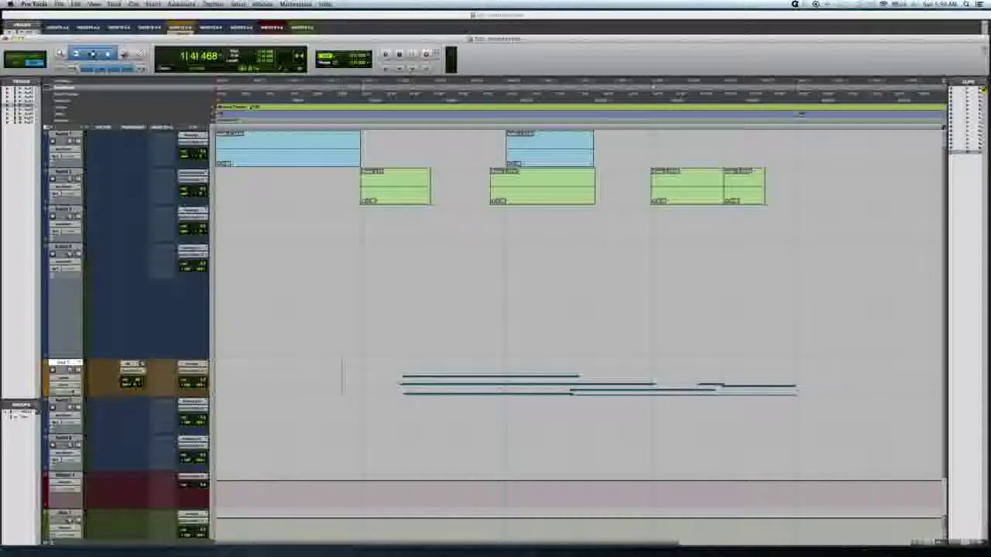
Set the instrument track's view to clips and select its whole MIDI clip
left_click(65, 383)
mouse_move(93, 379)
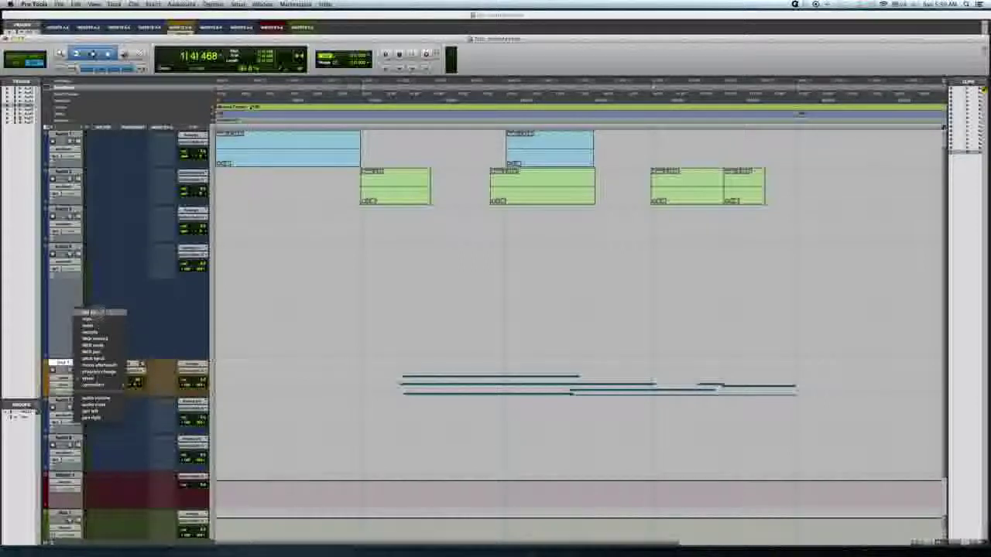
left_click(94, 319)
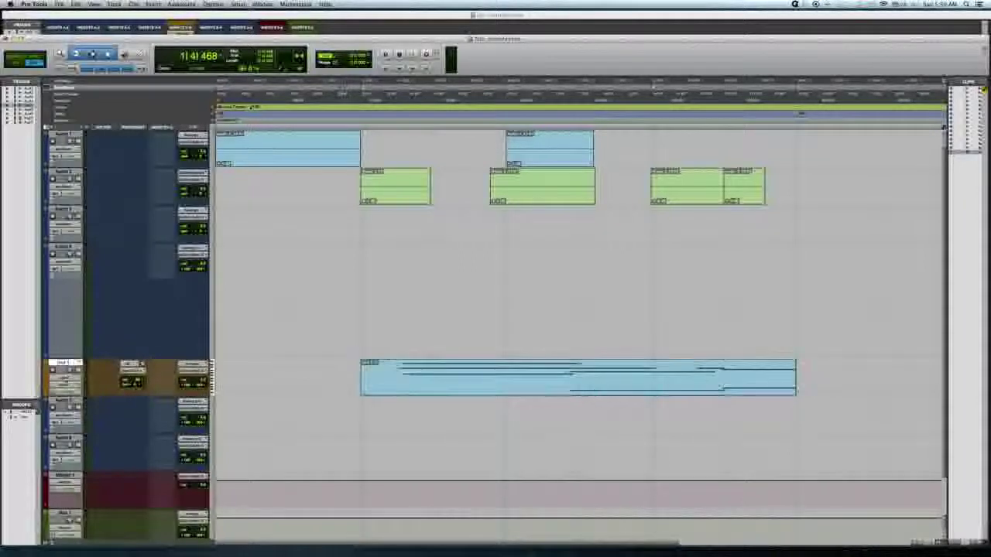
left_click(485, 392)
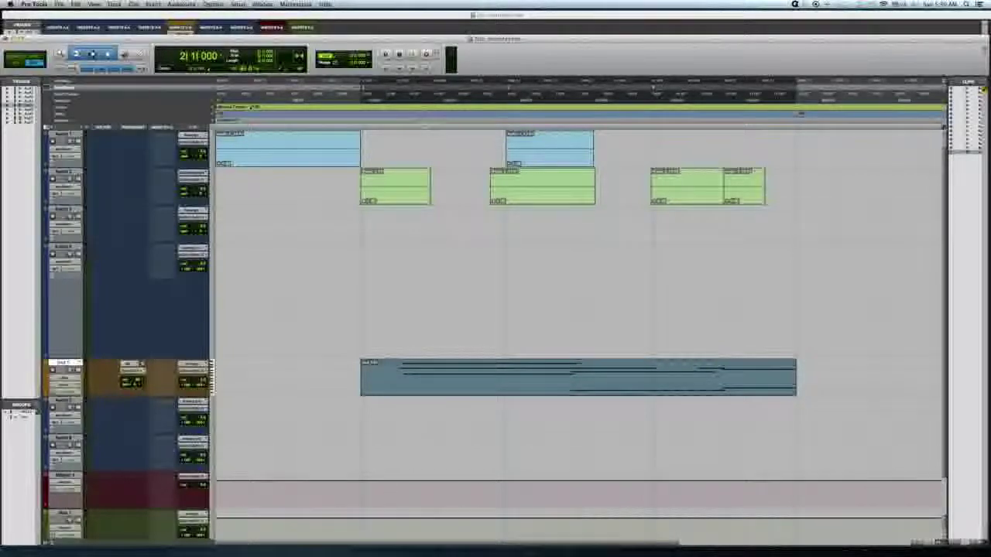
Open the instrument plug-in inserted on Inst 1 in the Mix window and move its window next to the channel strips
key("super+equal")
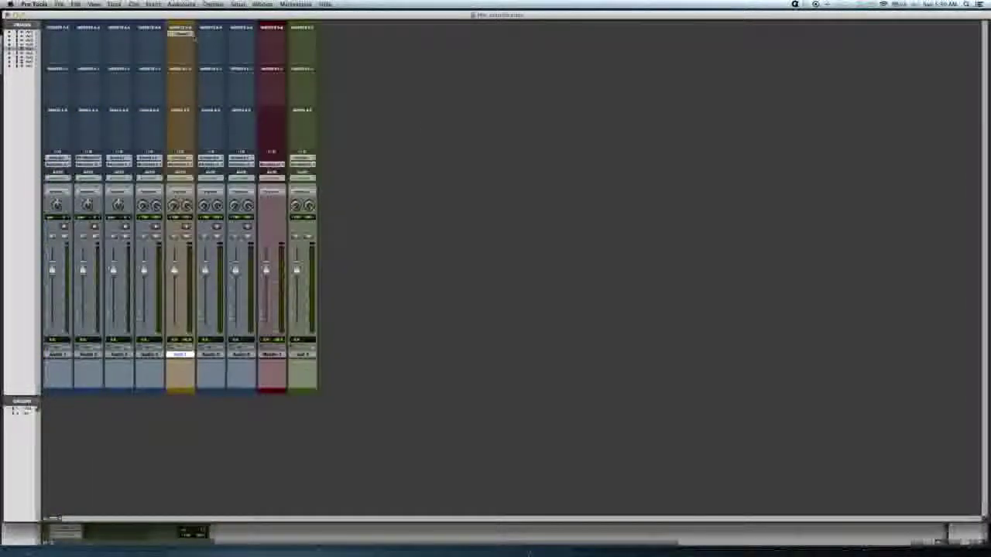
left_click(185, 34)
left_click_drag(803, 109, 540, 57)
Look through the plug-in's preset categories without loading one and return to the Edit window
left_click(464, 72)
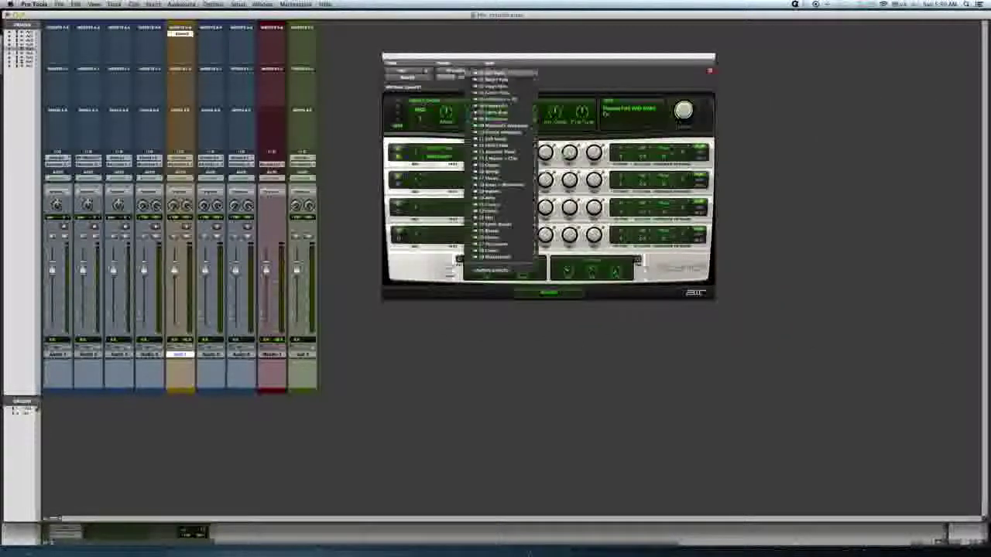
left_click(443, 183)
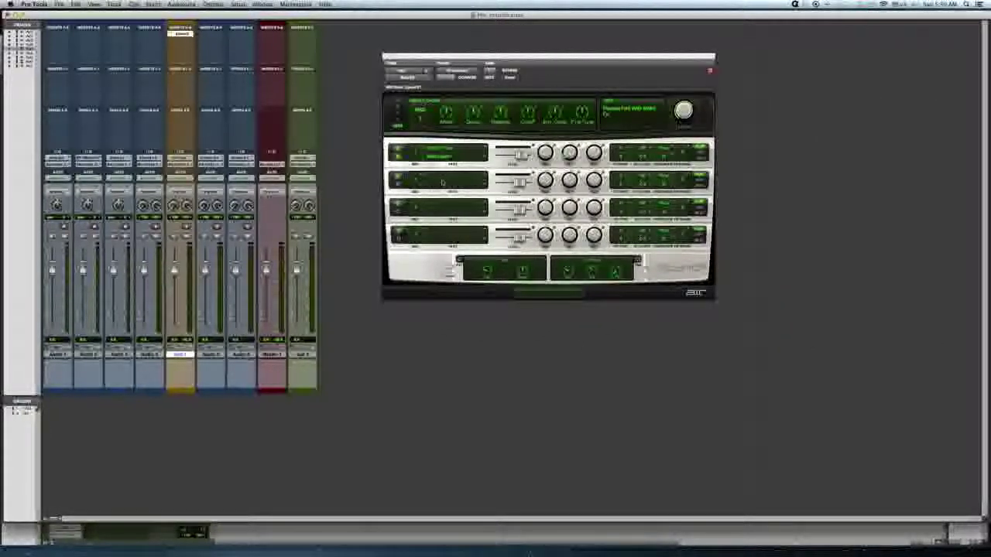
key("super+equal")
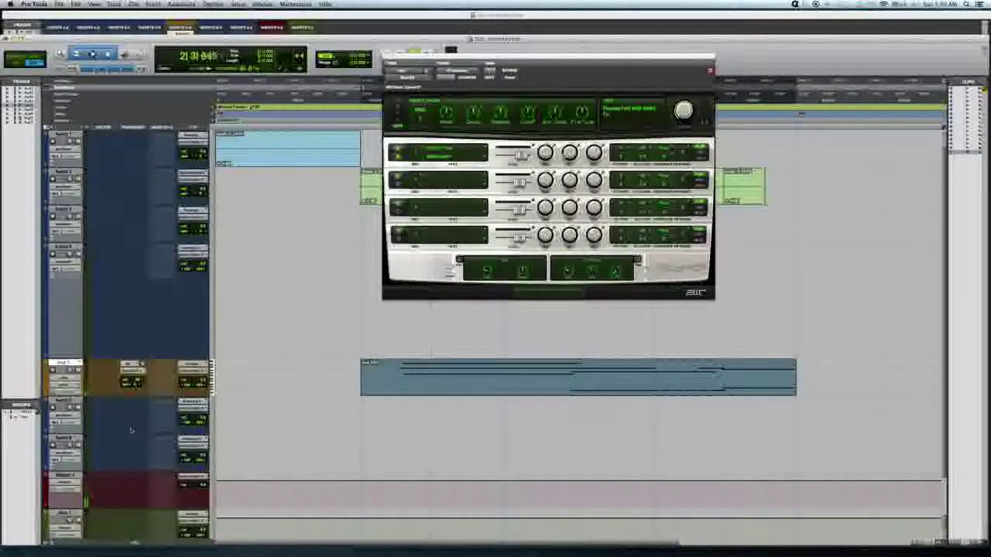
Pick a different patch for the plug-in's first part and load Ooh Choir Pad from the vocals category into the second at a lower level
left_click(485, 158)
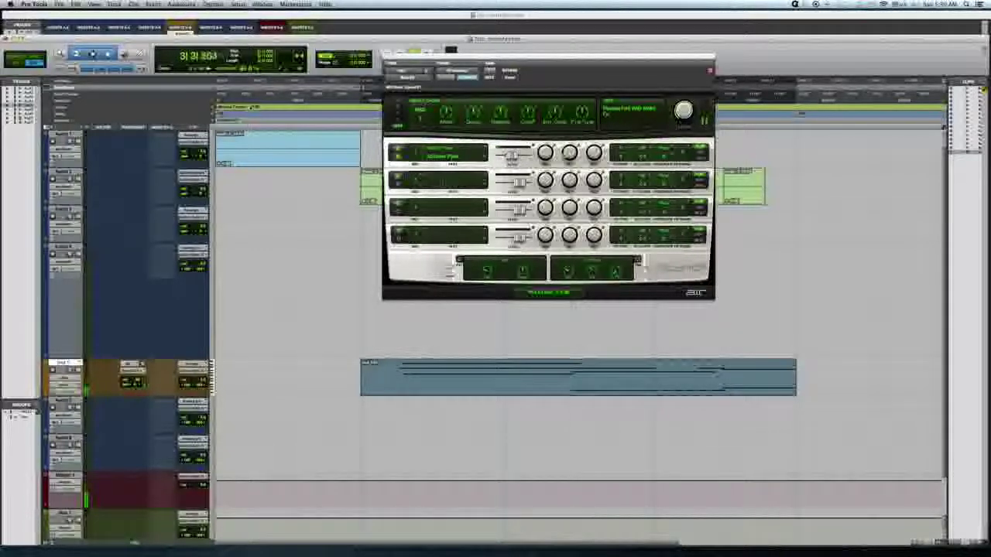
left_click(477, 180)
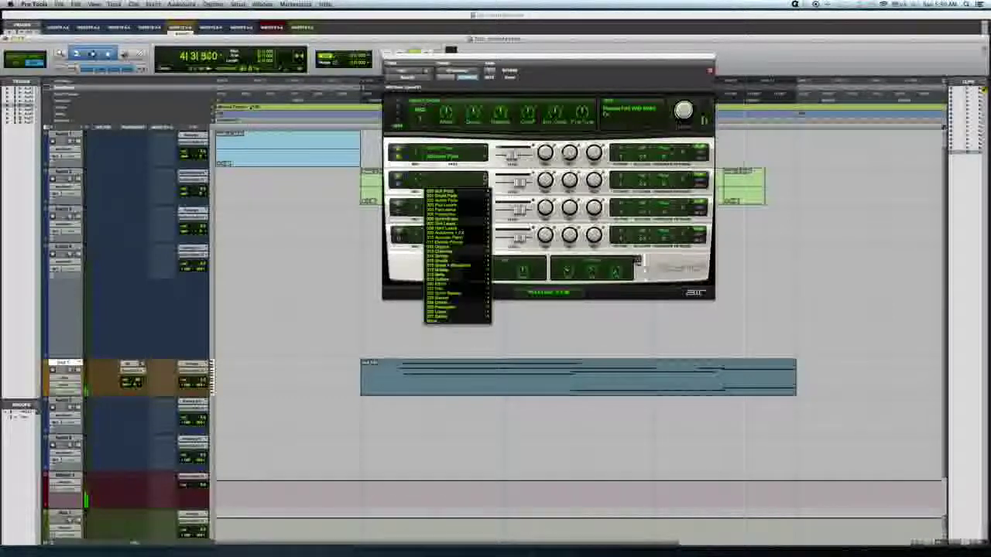
mouse_move(474, 295)
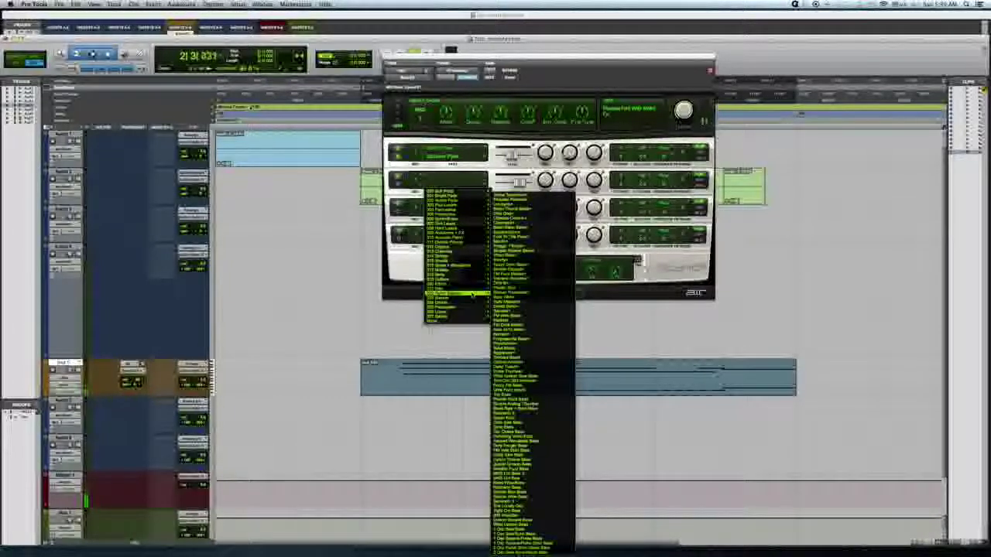
mouse_move(474, 314)
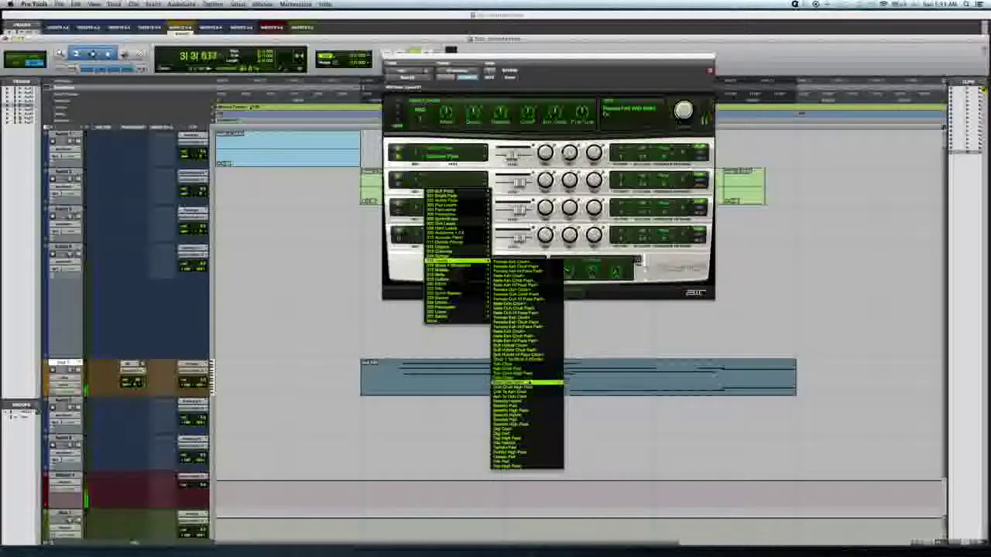
left_click(529, 382)
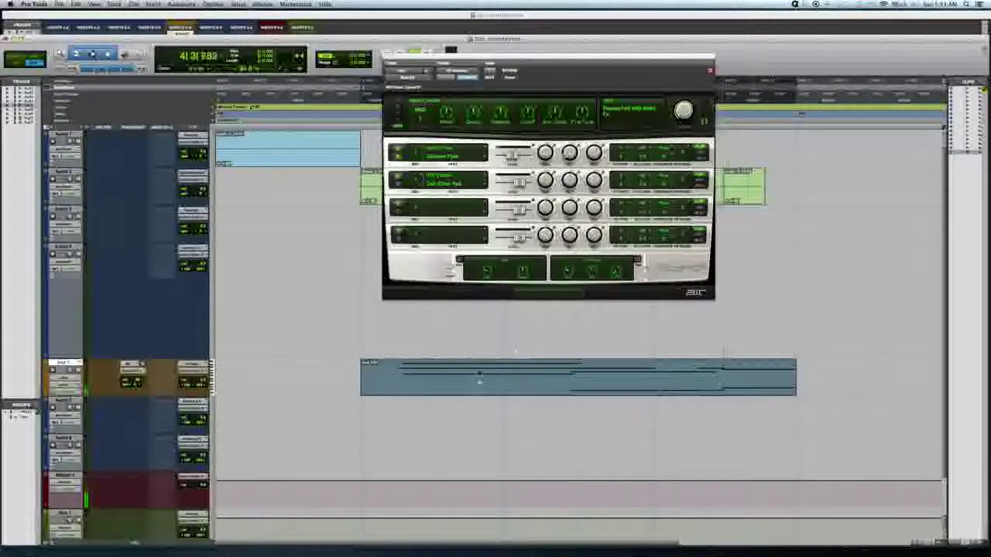
left_click_drag(520, 182, 505, 186)
Load a patch from the organs category into the plug-in's third part and rebalance the levels of the three loaded parts
left_click(488, 204)
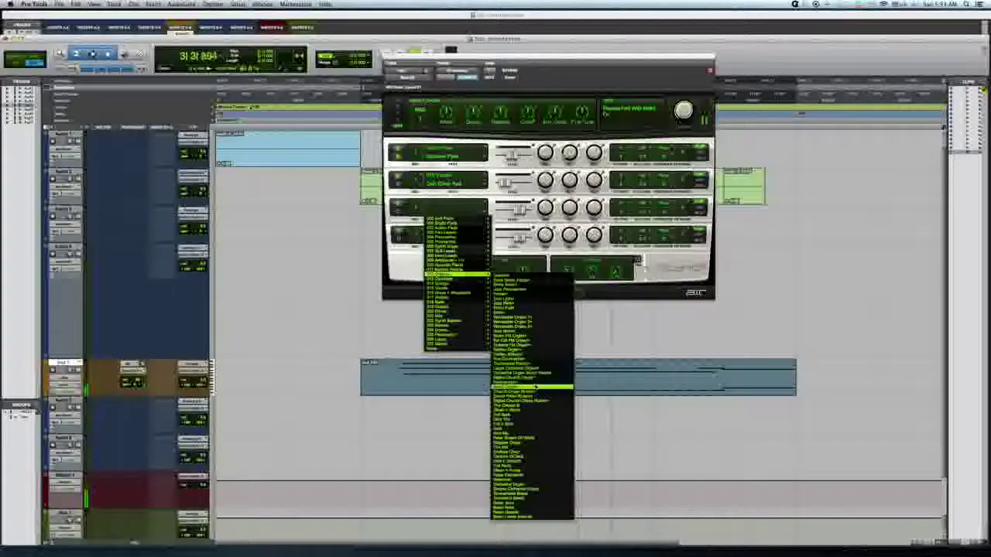
left_click(531, 452)
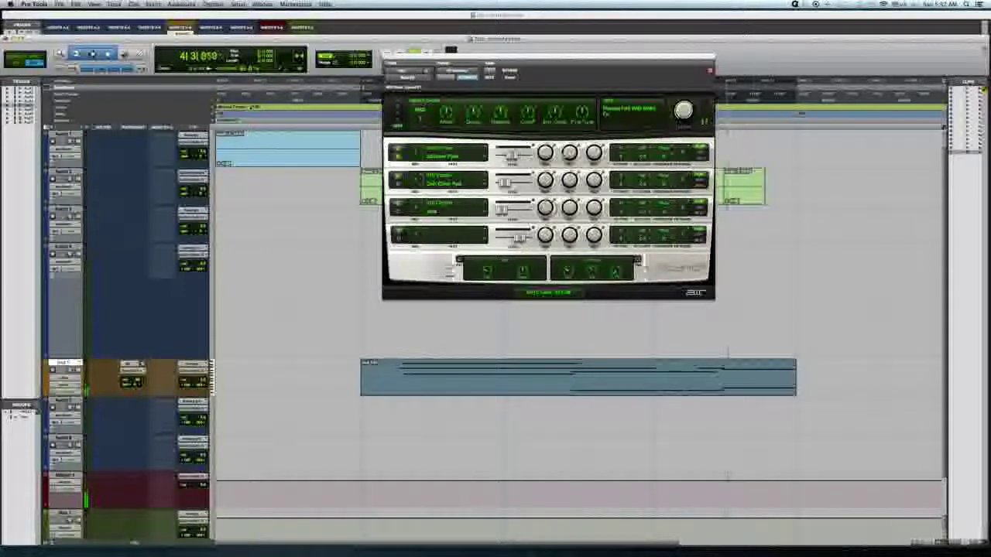
left_click_drag(502, 210, 511, 210)
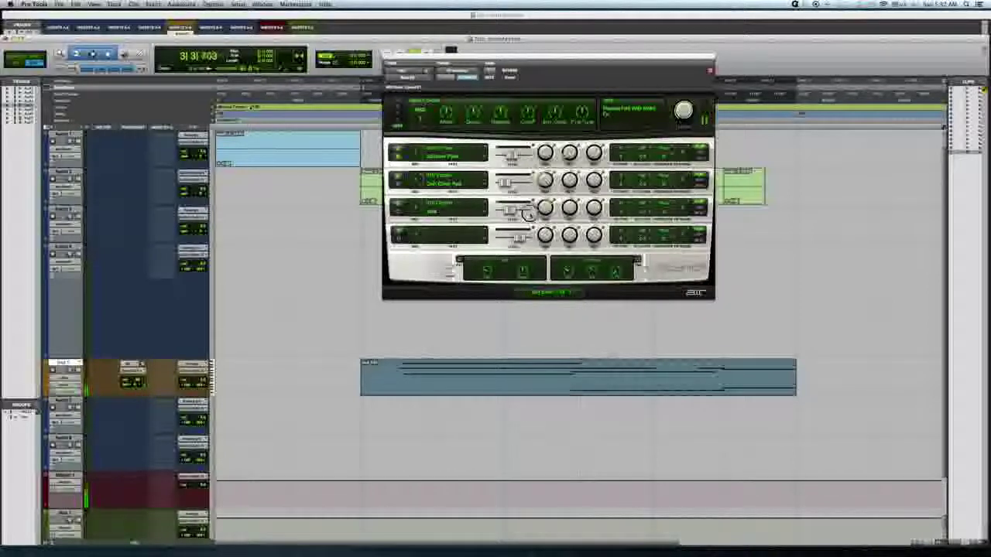
left_click_drag(505, 182, 506, 182)
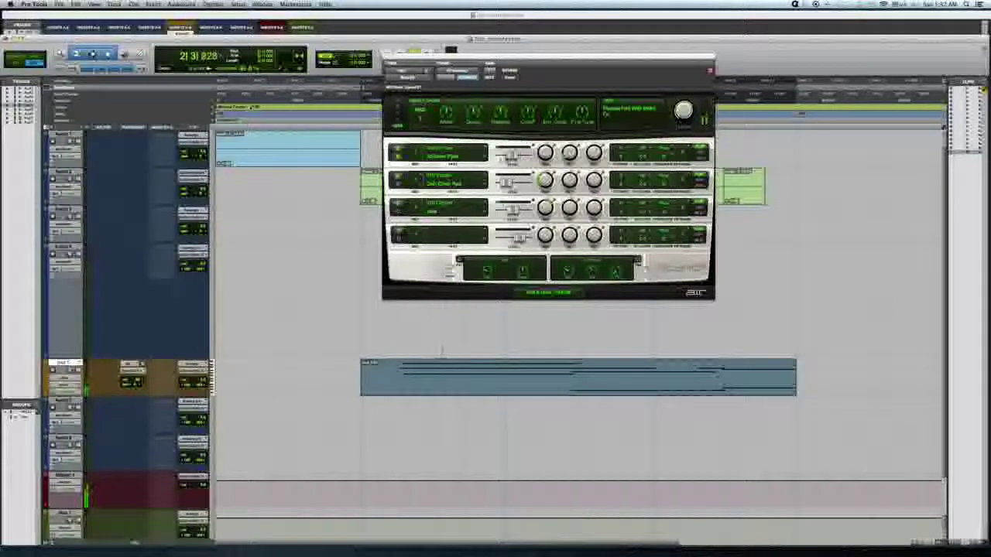
left_click_drag(514, 156, 548, 210)
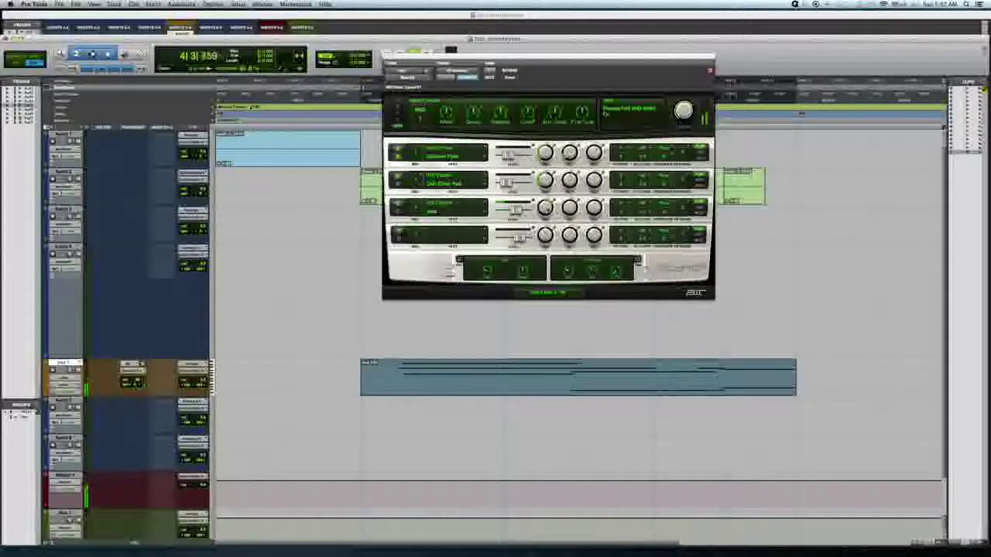
Select the portion of the MIDI clip from its first note to the clip's end
left_click(425, 394)
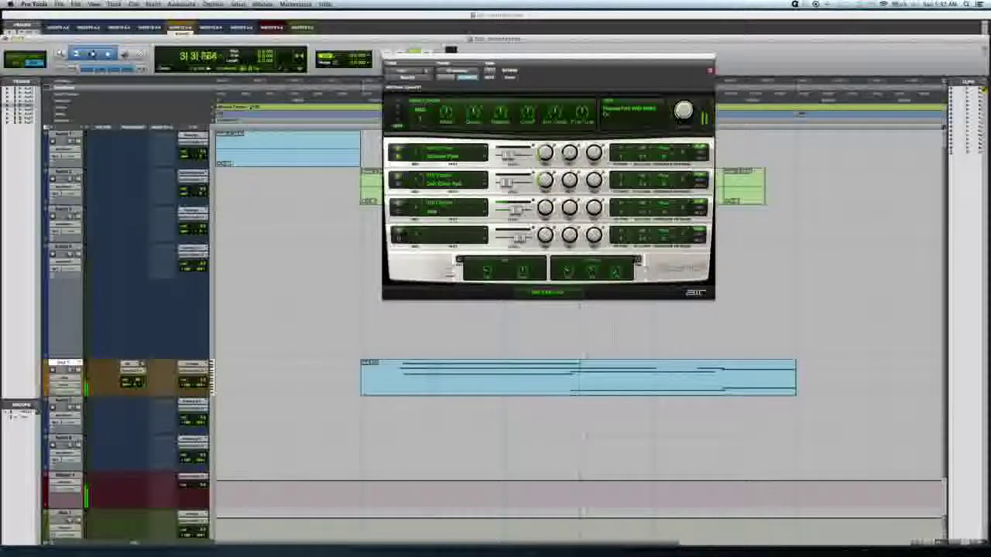
left_click_drag(401, 372, 795, 371)
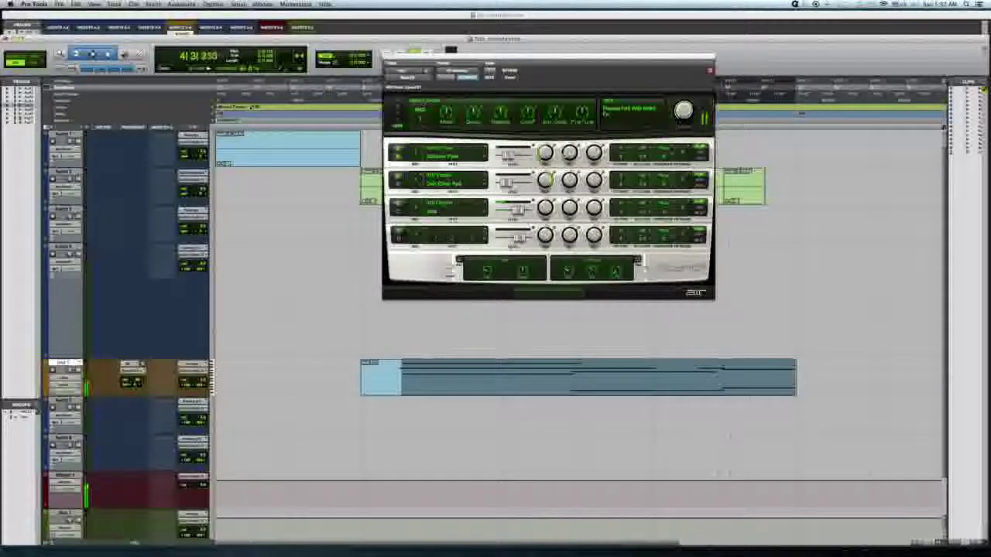
Browse the strings patches for the plug-in's fourth part and the plug-in's preset categories without choosing any
left_click(484, 236)
mouse_move(480, 311)
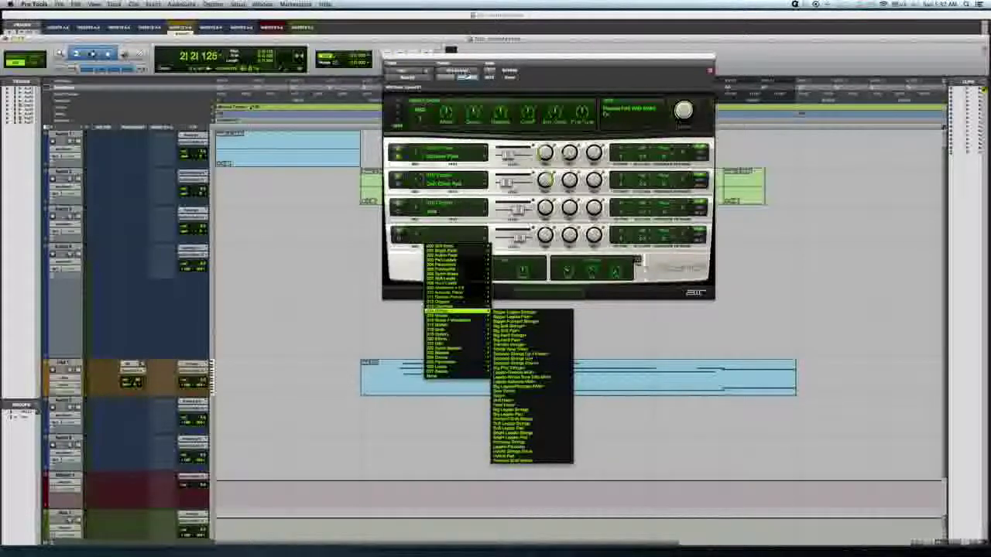
left_click(465, 71)
mouse_move(523, 232)
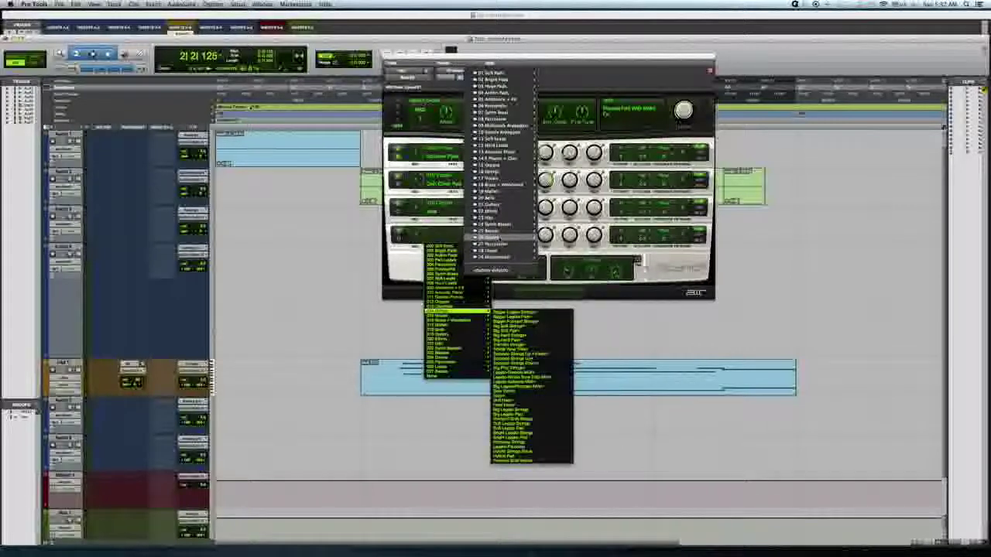
left_click(663, 269)
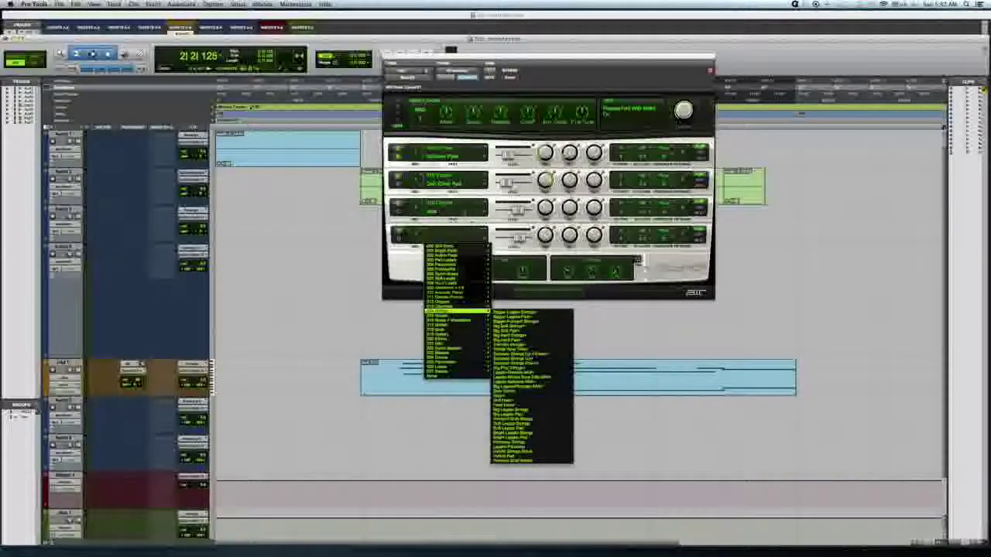
Leave the current session and open the third entry in the list of recent sessions
left_click(60, 3)
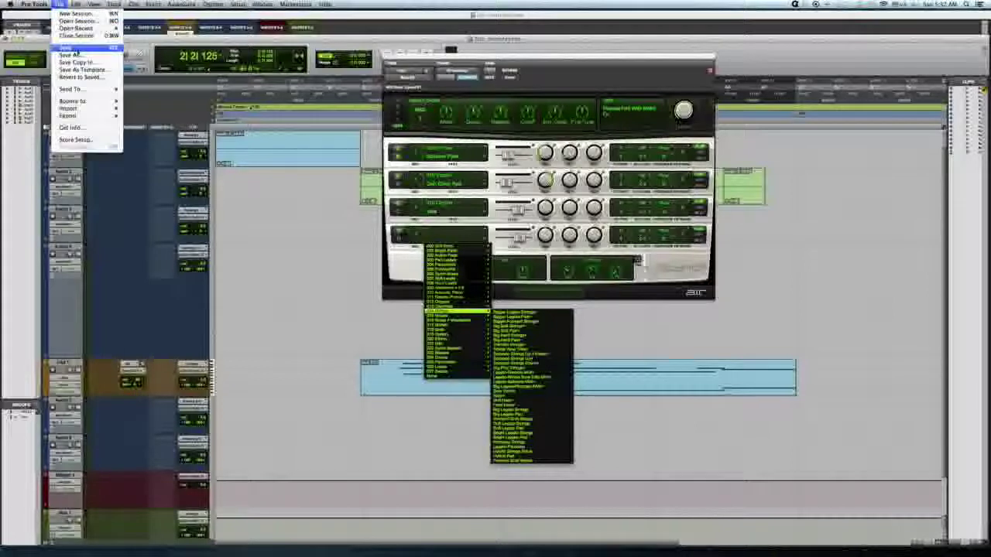
mouse_move(82, 29)
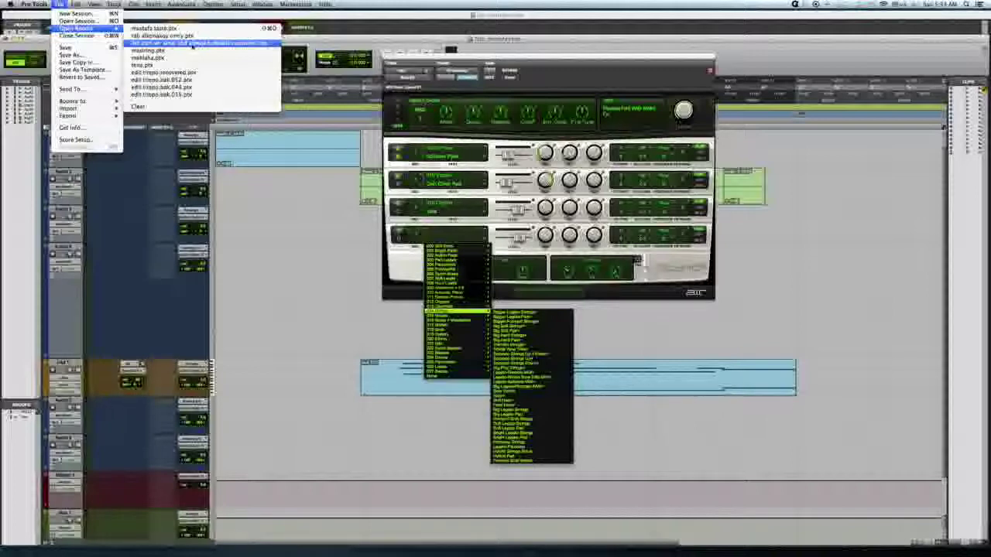
left_click(192, 43)
left_click(571, 227)
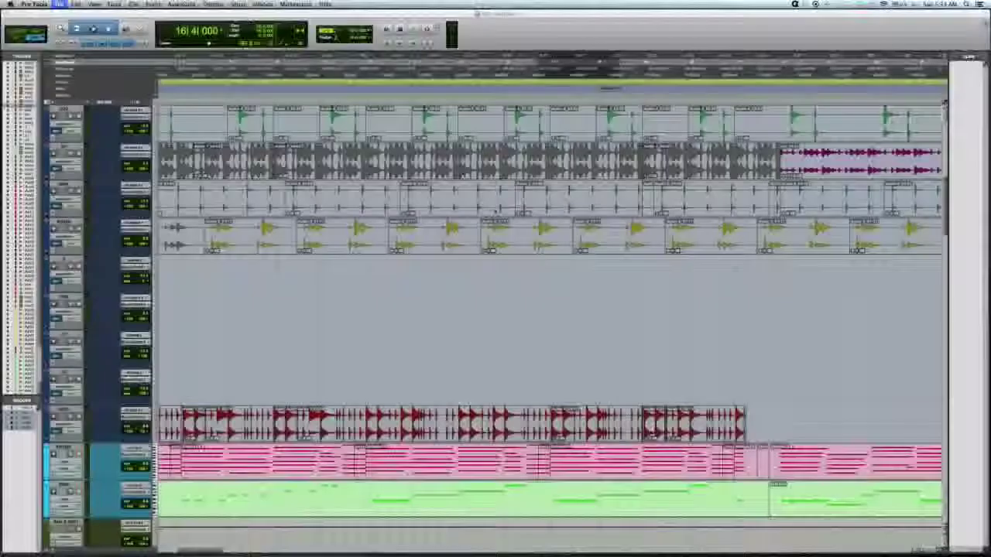
Examine the MIDI clips on the pink and green instrument tracks across the whole song, placing the cursor within the green track's second clip
scroll(496, 210, "down", 10)
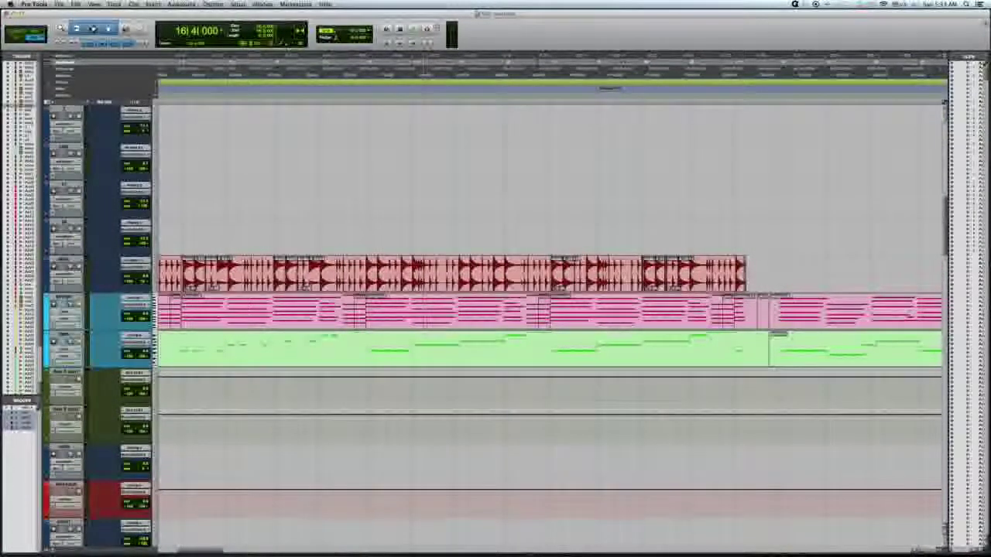
left_click(423, 312)
key("r")
key("r")
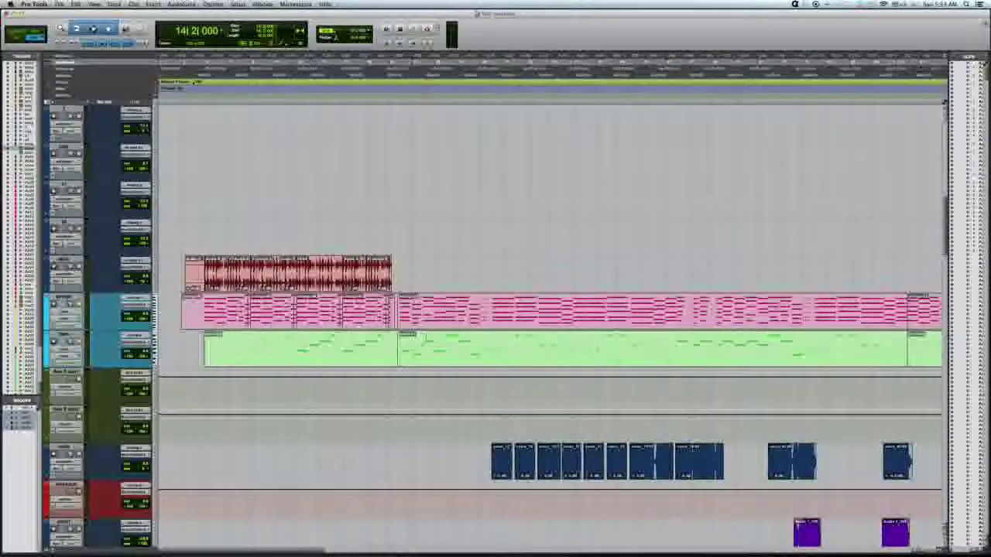
key("r")
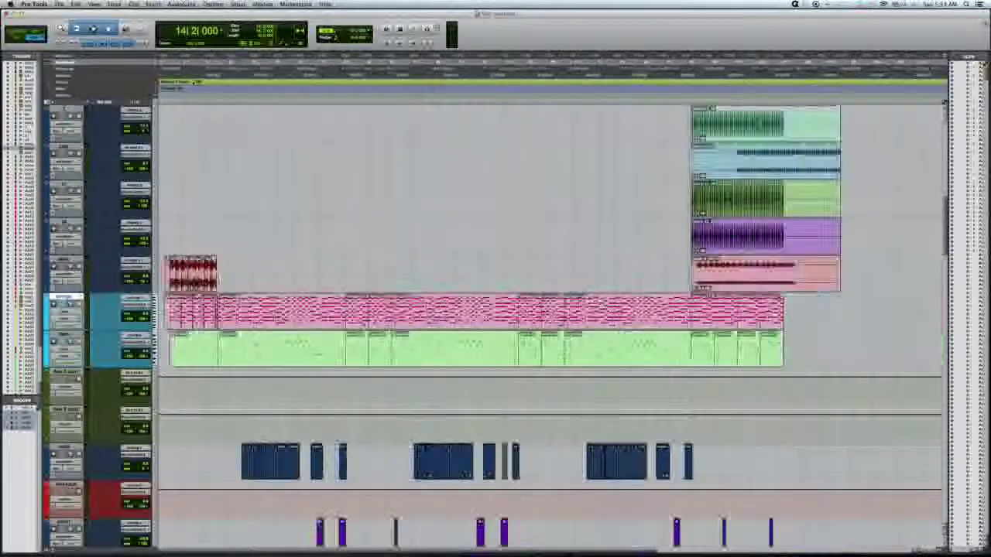
triple_click(441, 350)
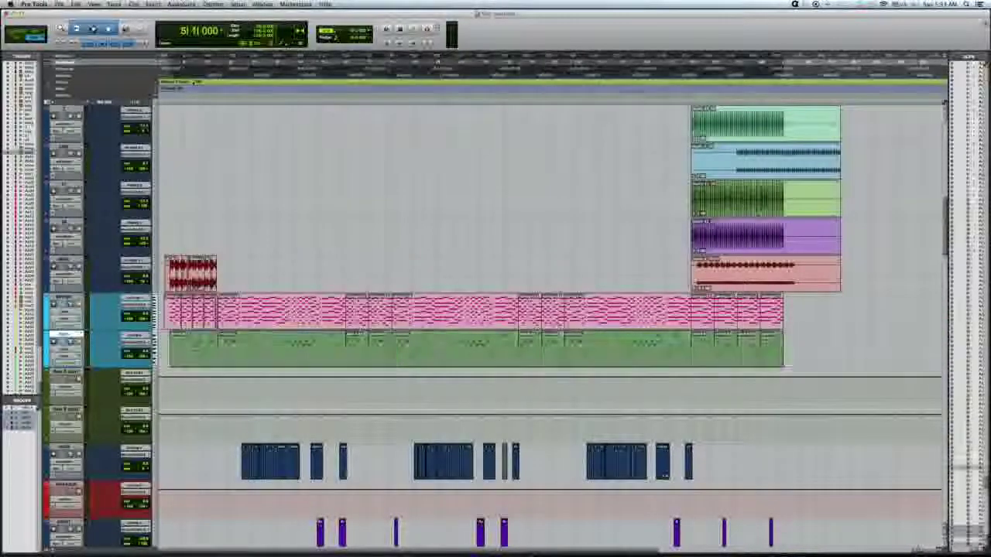
left_click(277, 354)
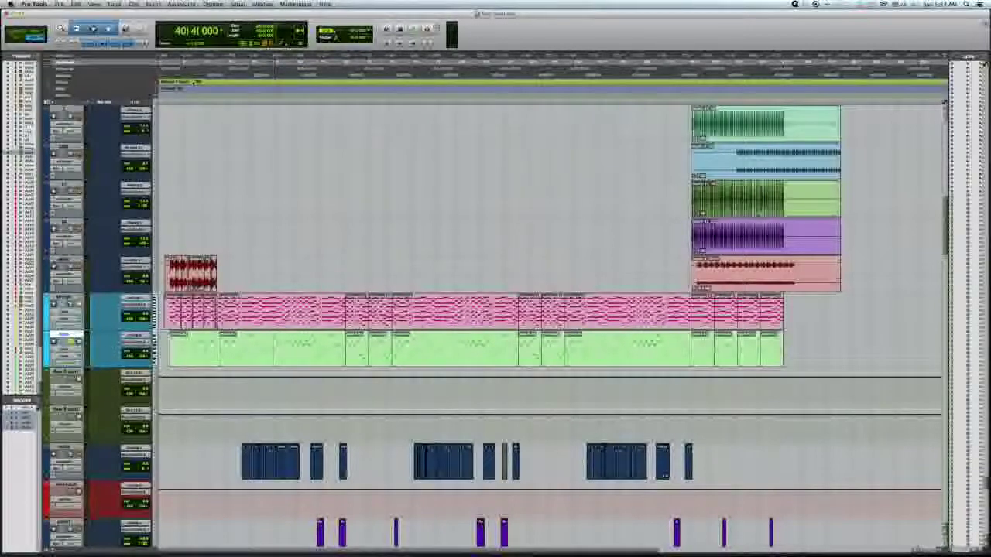
Play the song and view the four-part instrument plug-in inserted on one of the brown mixer channels
key("space")
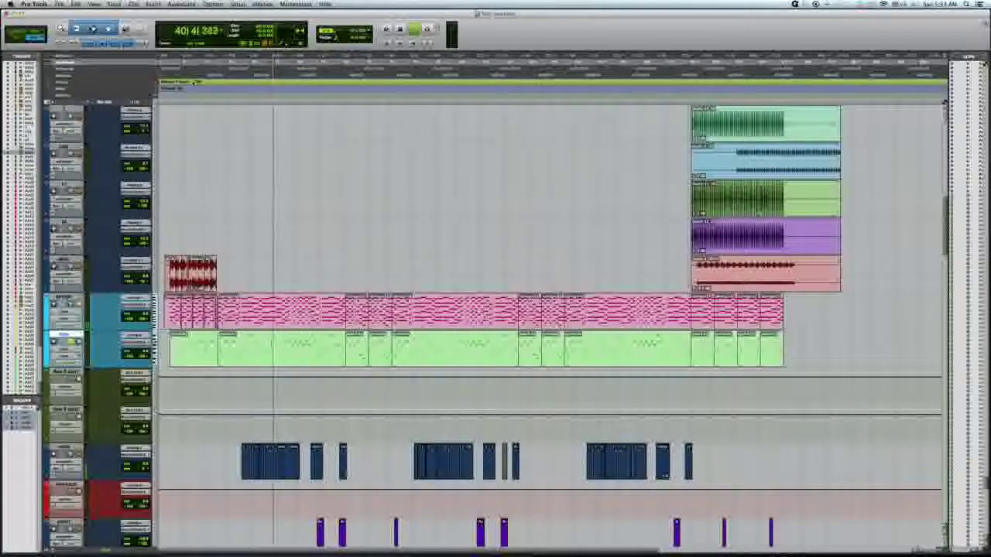
key("t")
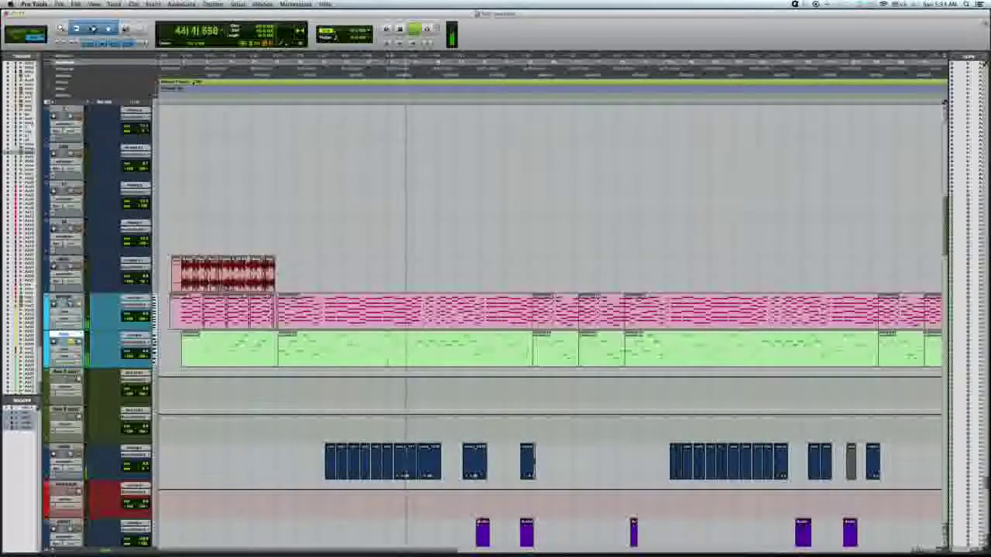
key("super+equal")
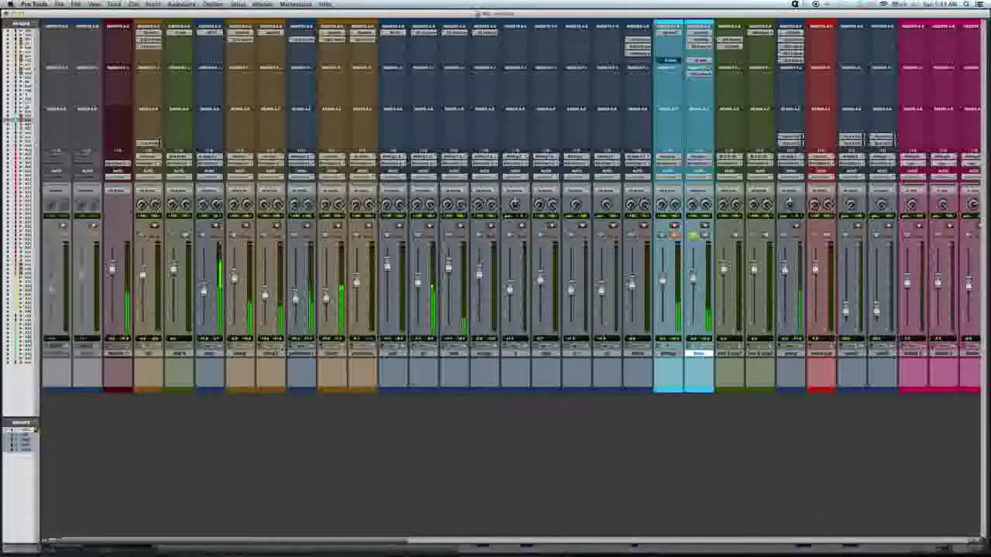
left_click(339, 37)
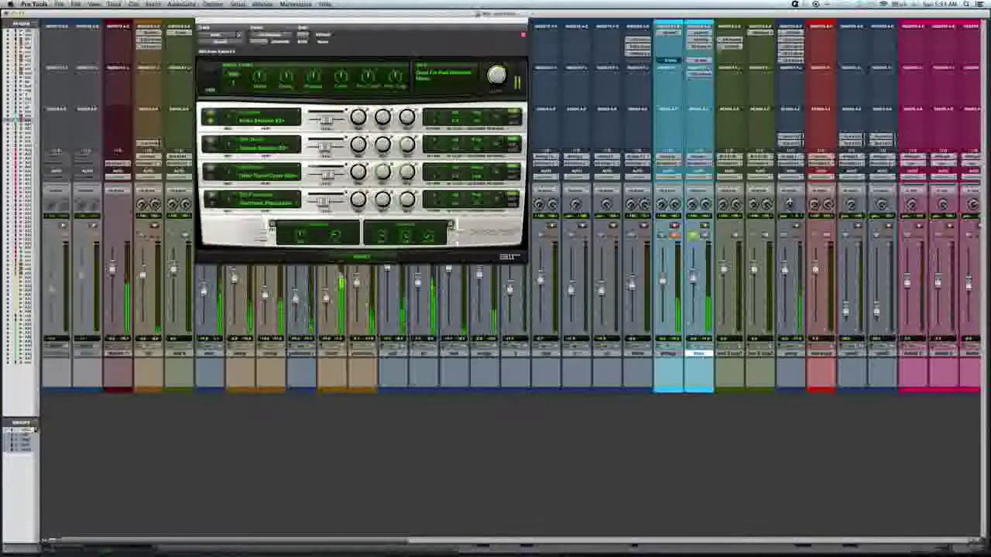
left_click_drag(405, 17, 472, 36)
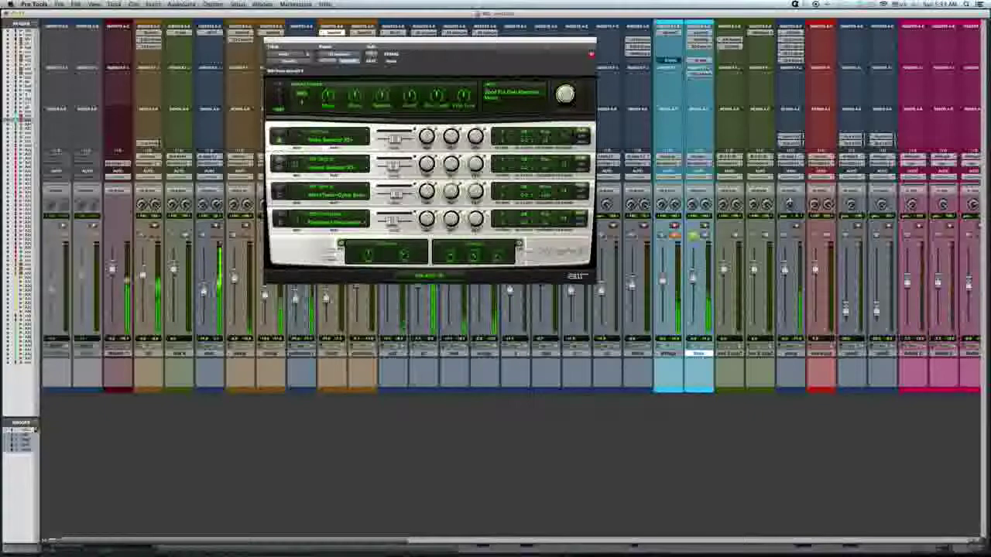
left_click(271, 41)
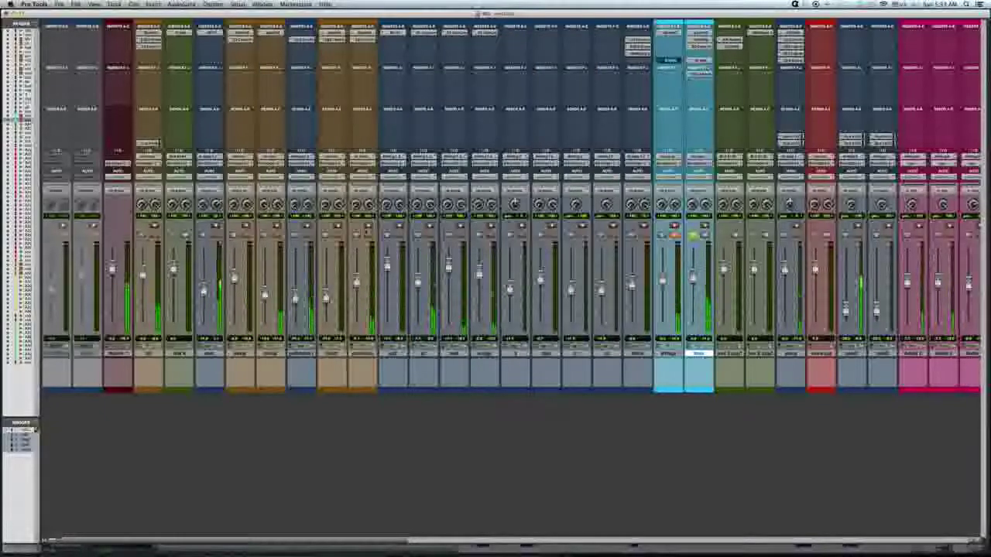
View the patch loaded in the instrument plug-in on the second cyan mixer channel
scroll(361, 232, "right", 6)
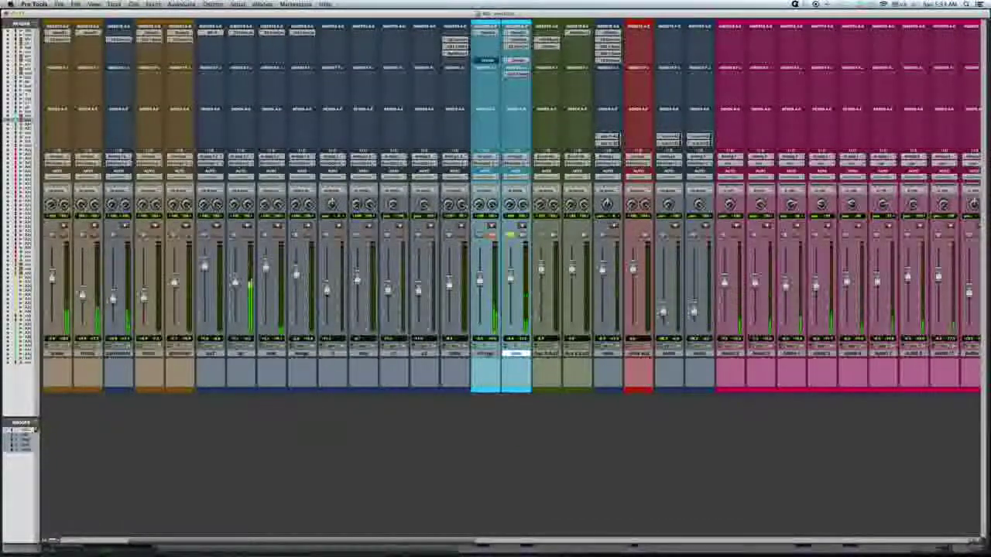
left_click(516, 33)
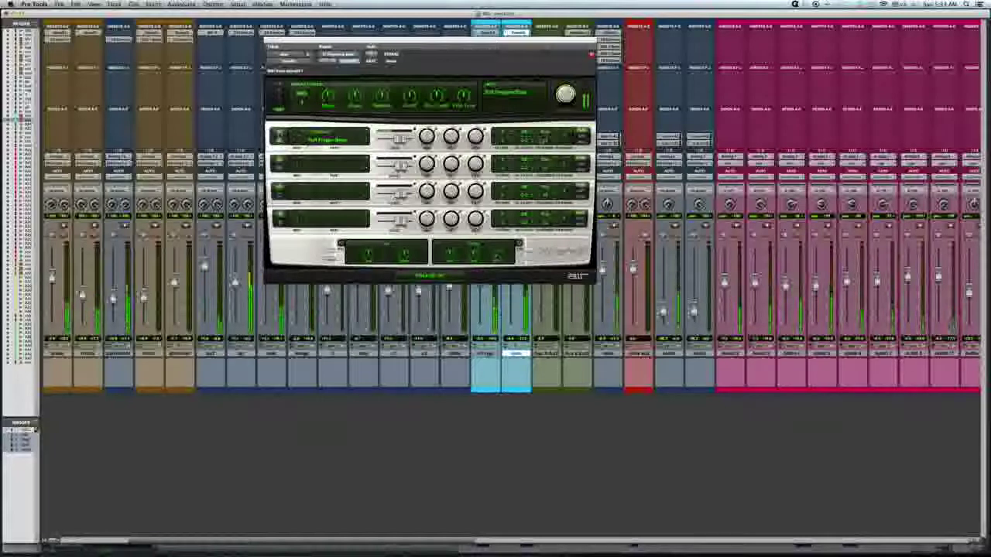
left_click(268, 41)
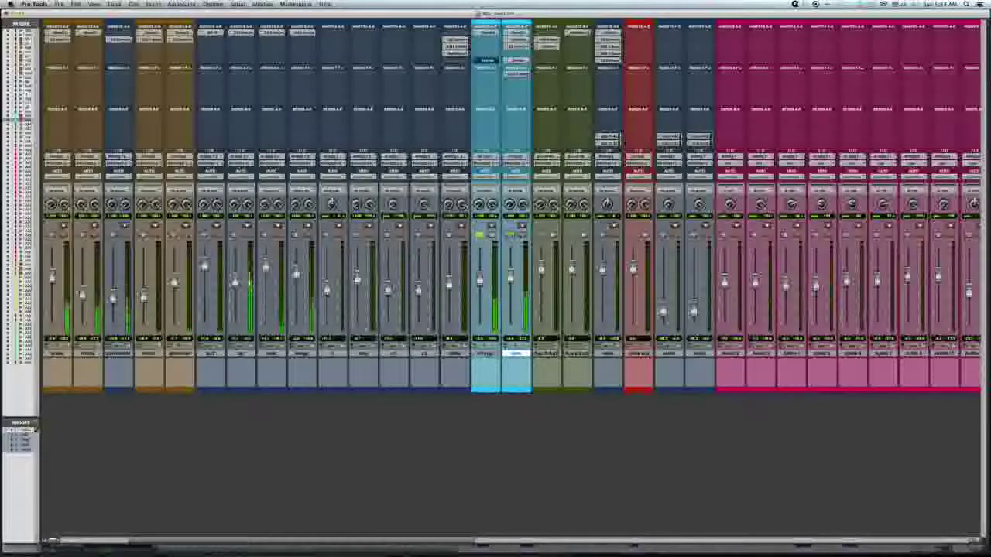
View the layered patches in the first cyan channel's instrument plug-in and return to the edit window
left_click(487, 34)
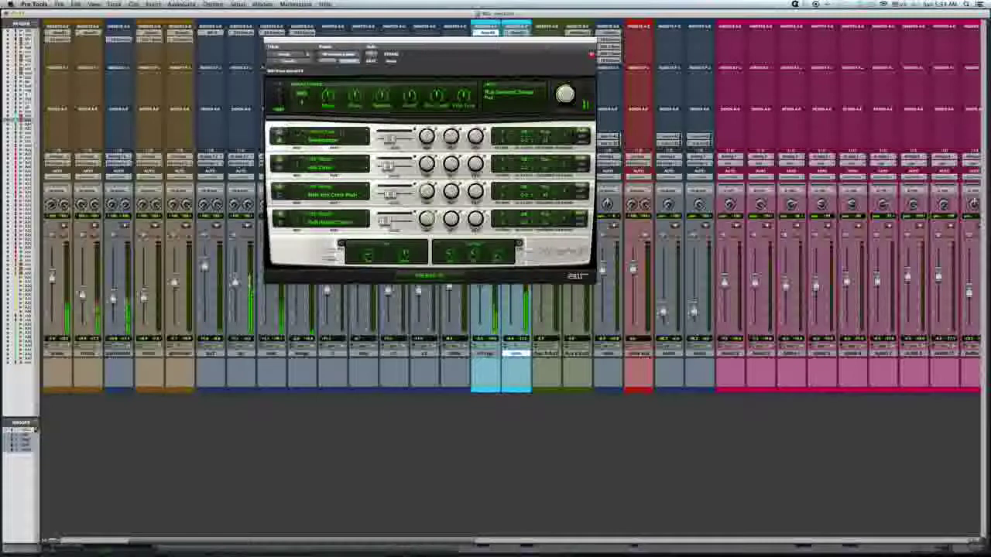
left_click_drag(374, 42, 170, 44)
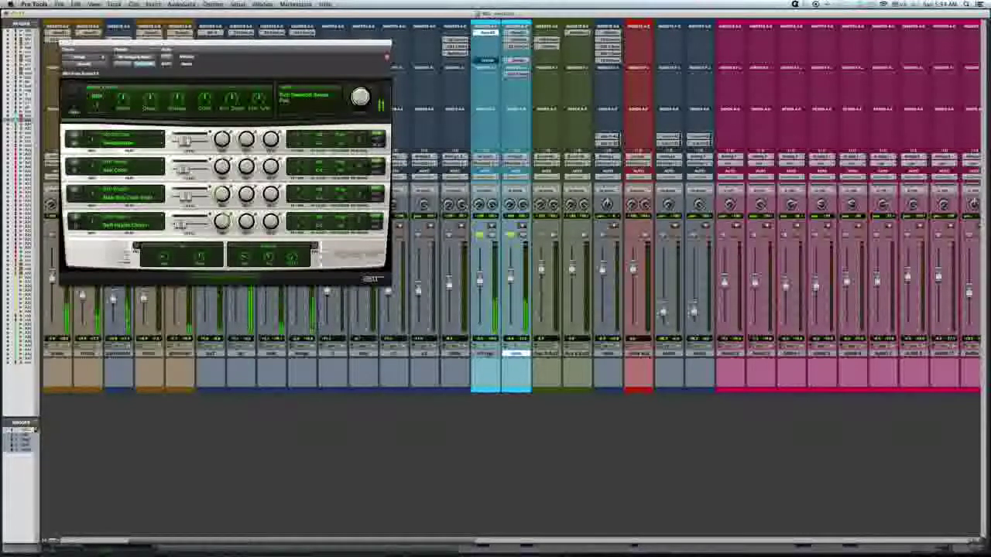
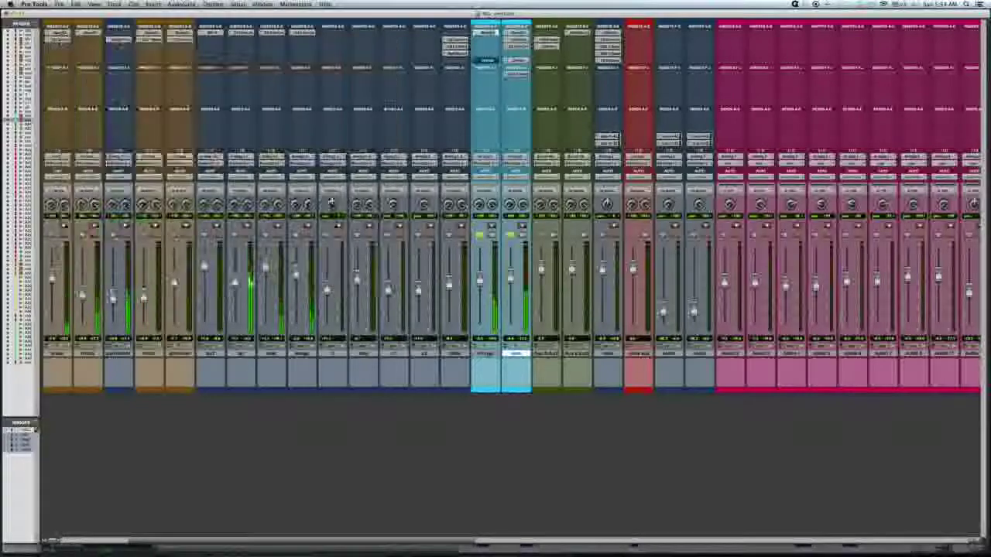
key("super+equal")
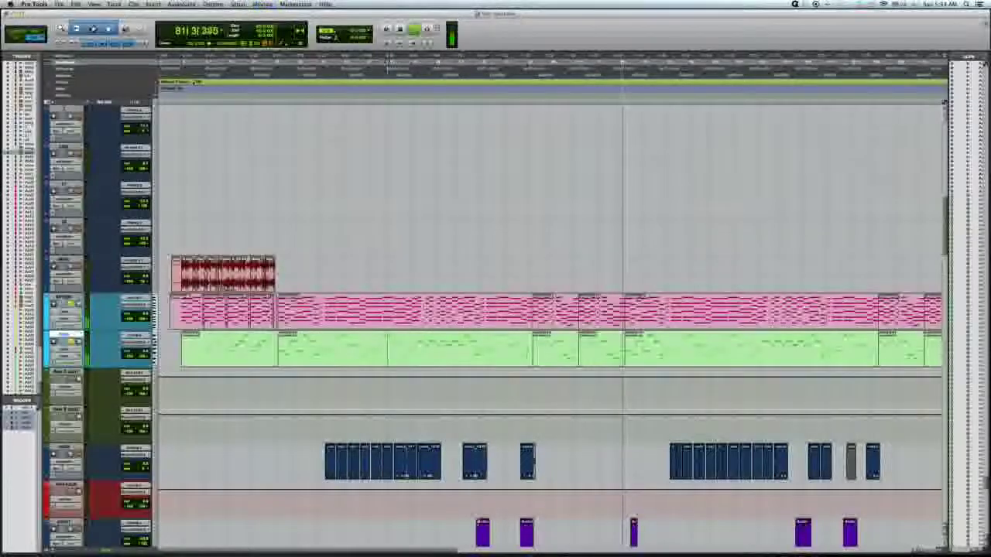
Place the cursor within the fourth clip group on the blue MIDI track, below the purple audio tracks, and play from there
scroll(496, 325, "down", 20)
scroll(549, 325, "down", 10)
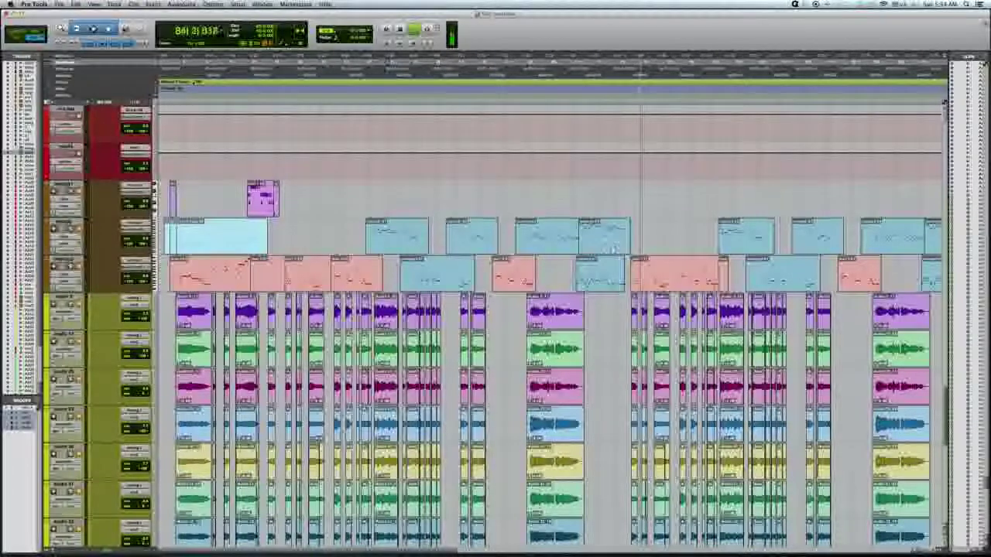
left_click(542, 228)
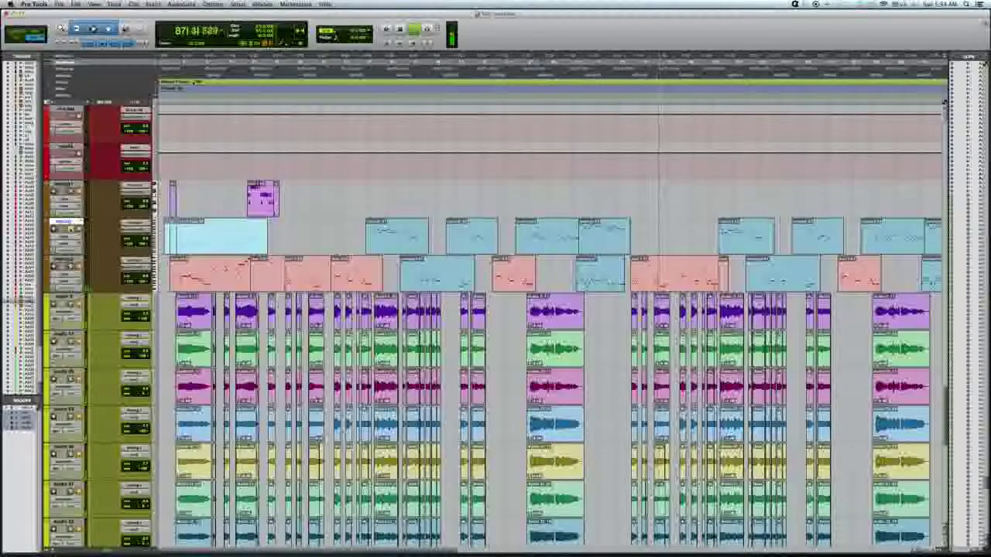
key("space")
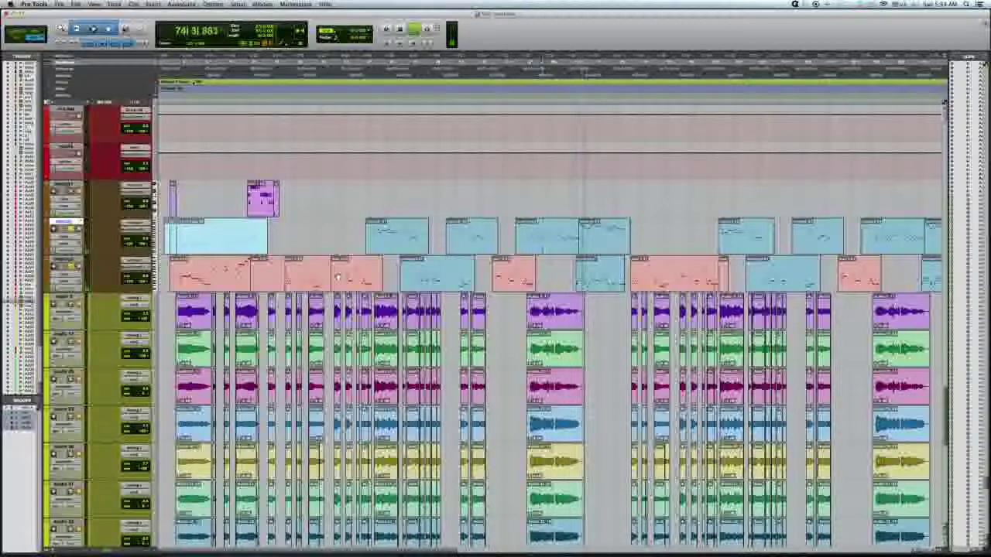
Find the third brown channel in the mixer and view the layered patches in its instrument plug-in
key("super+equal")
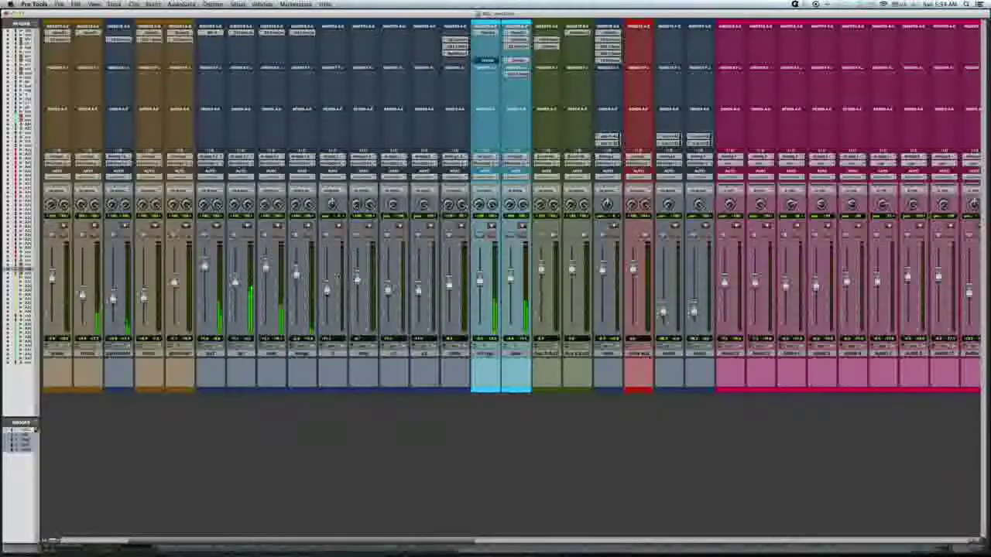
scroll(337, 276, "left", 5)
scroll(337, 276, "right", 12)
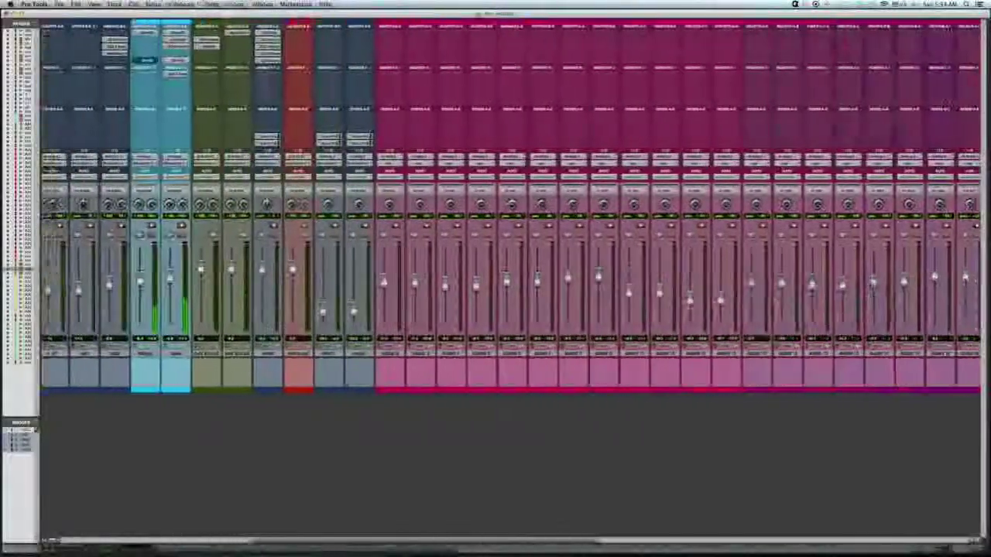
scroll(511, 202, "right", 10)
scroll(511, 202, "left", 1)
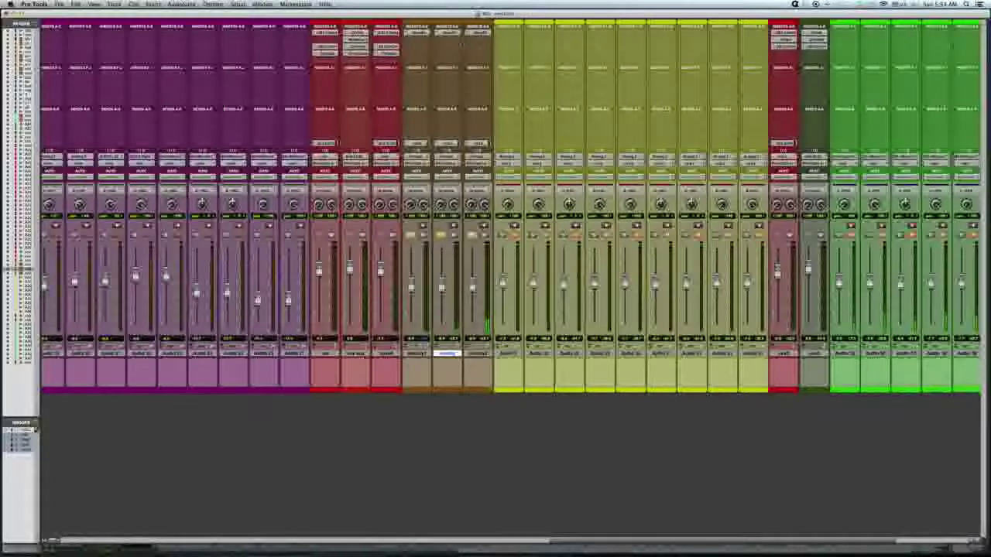
left_click(478, 32)
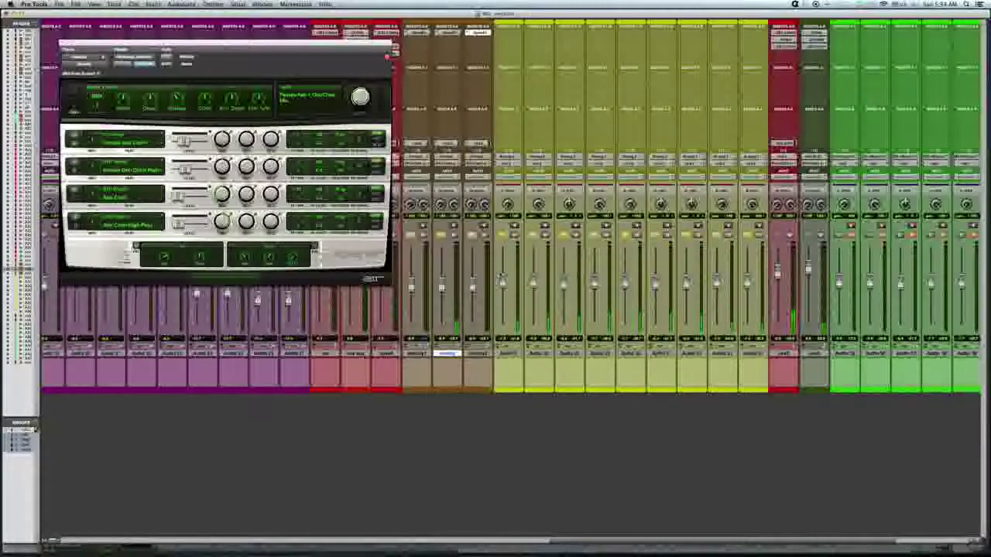
Return to the edit window and play the green-coded audio tracks from bar 65
key("super+equal")
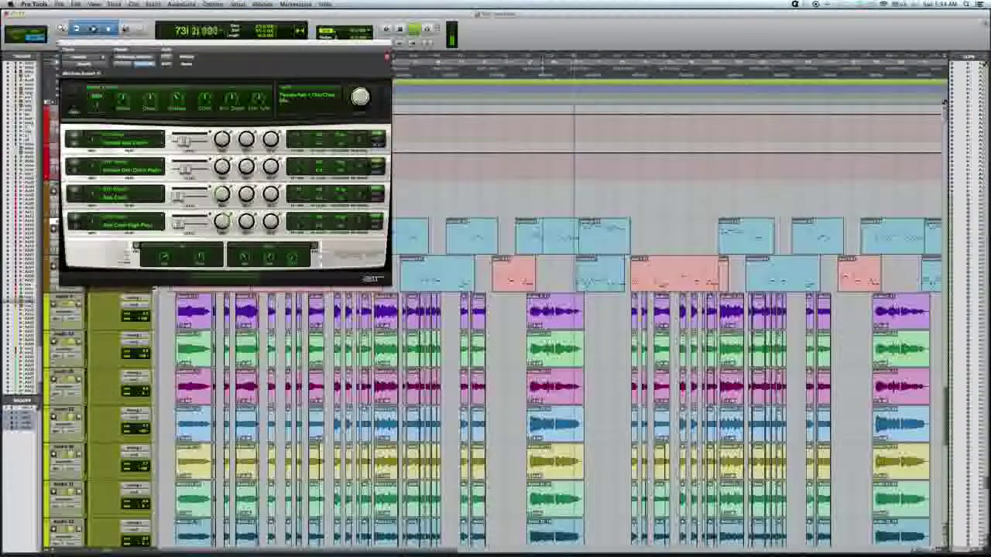
scroll(550, 325, "down", 6)
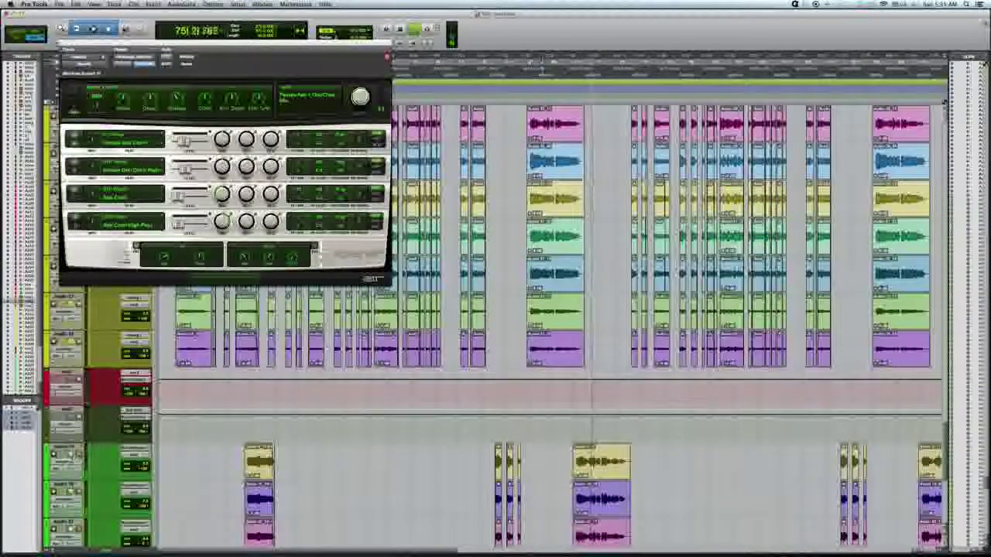
scroll(550, 325, "down", 1)
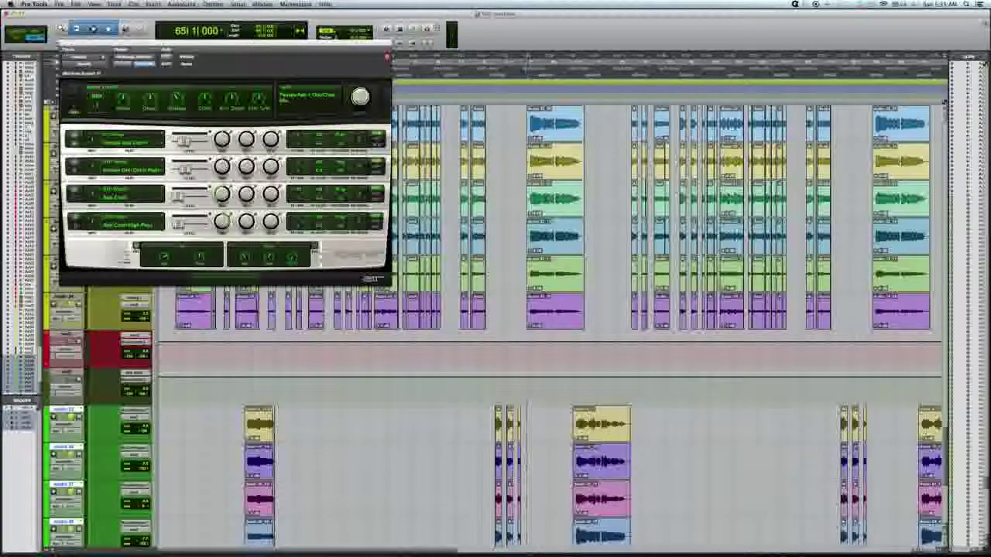
scroll(550, 325, "down", 5)
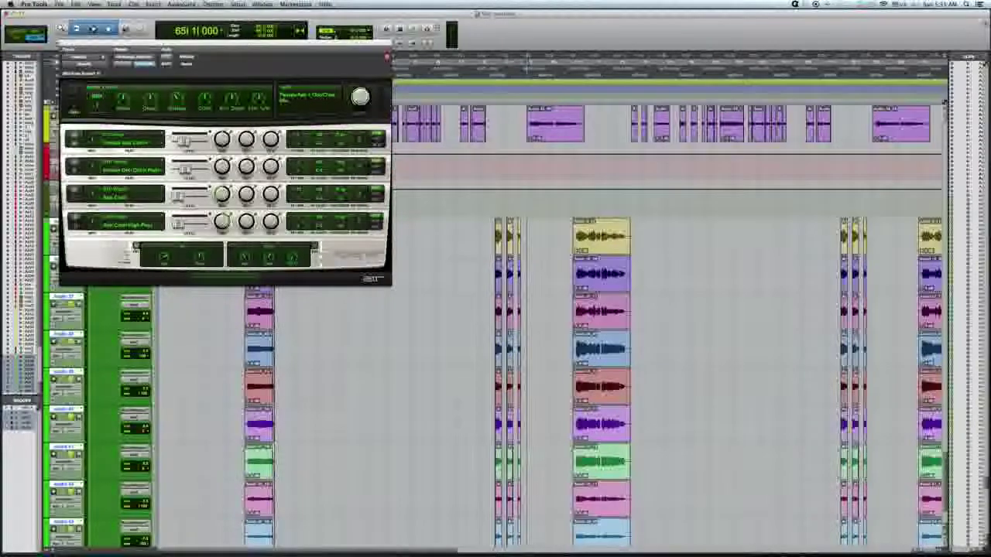
key("space")
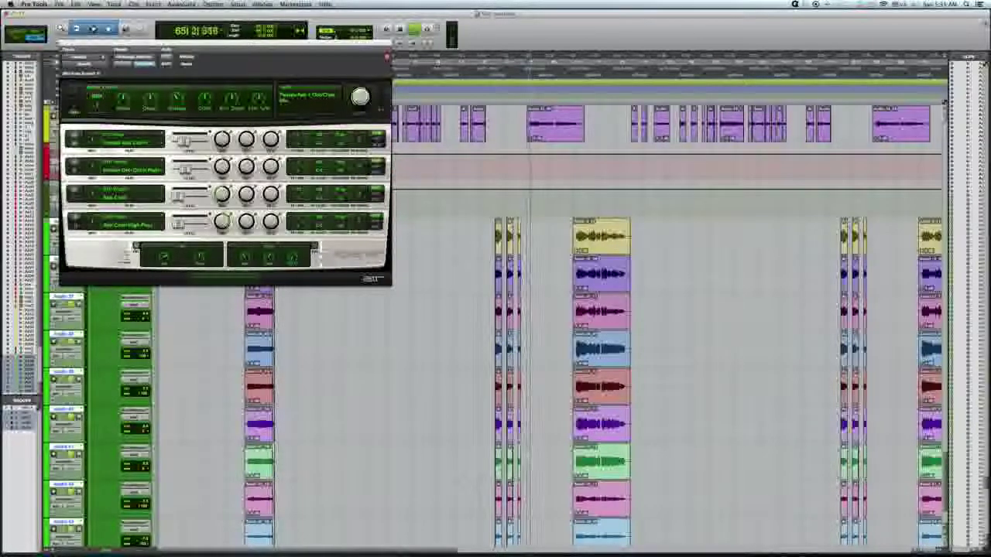
Compare the yellow- and green-coded audio tracks with the MIDI clips above them and play from near the song's start
scroll(550, 325, "up", 14)
scroll(550, 325, "up", 2)
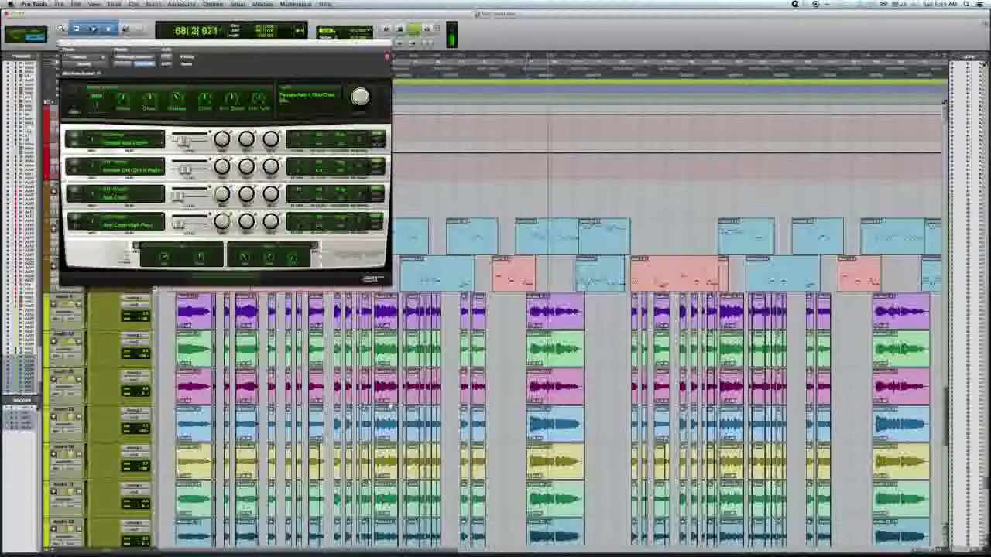
scroll(391, 406, "down", 5)
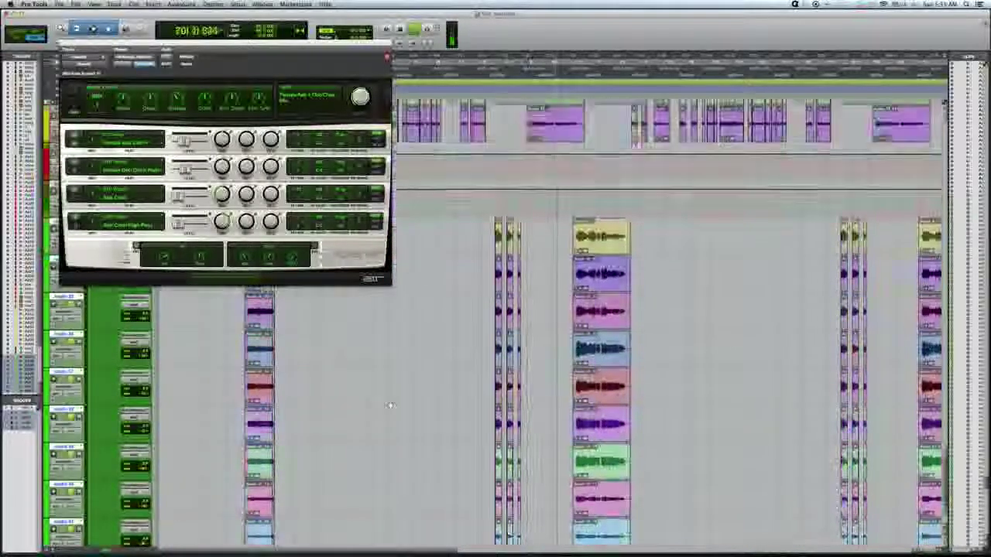
scroll(390, 406, "up", 5)
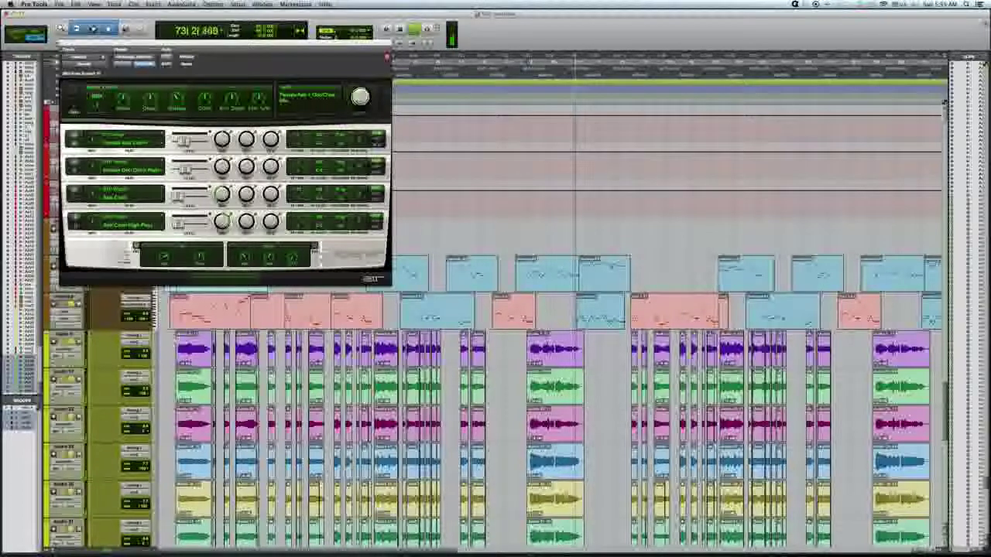
left_click(172, 387)
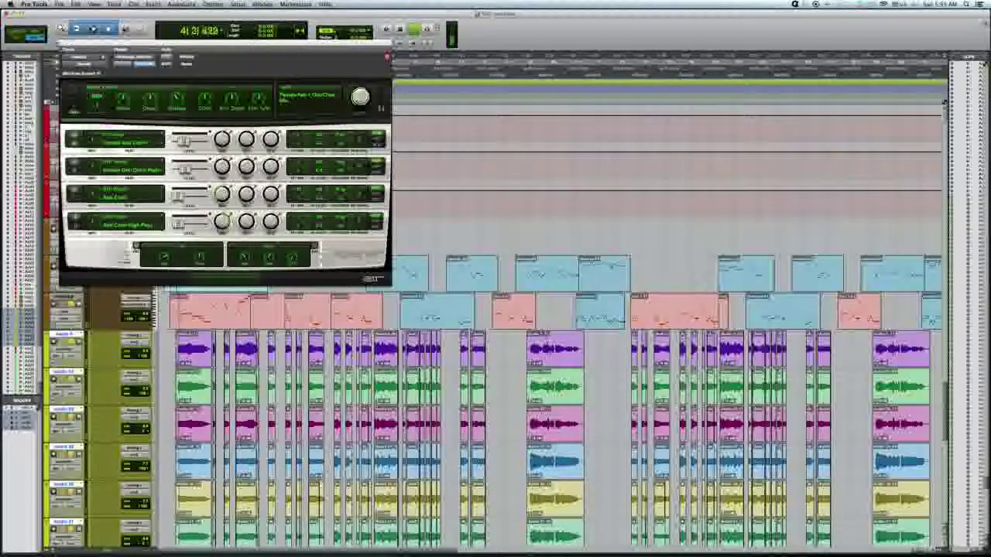
Close the instrument plug-in window and bring the blue and pink MIDI tracks back into view in the edit window
scroll(493, 400, "up", 15)
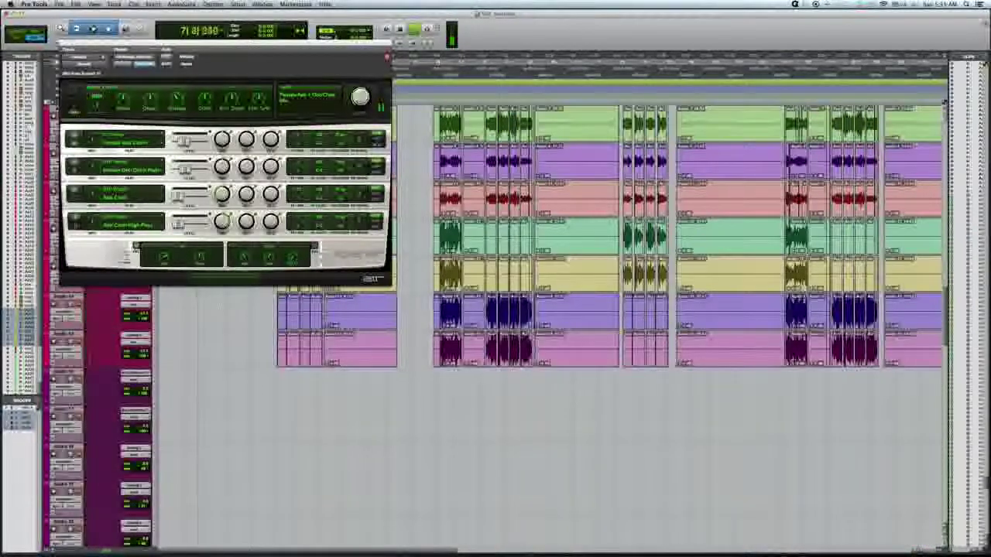
left_click(62, 43)
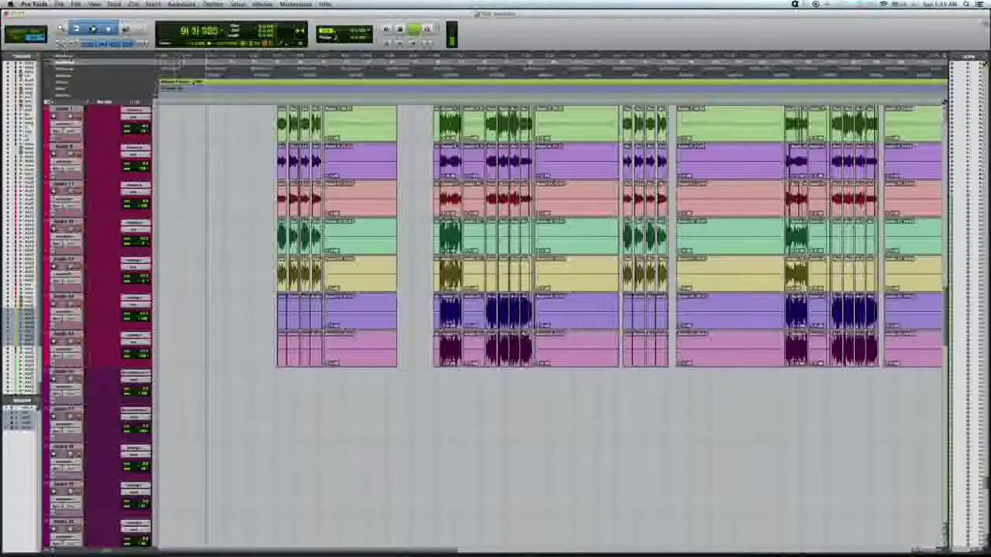
key("super+equal")
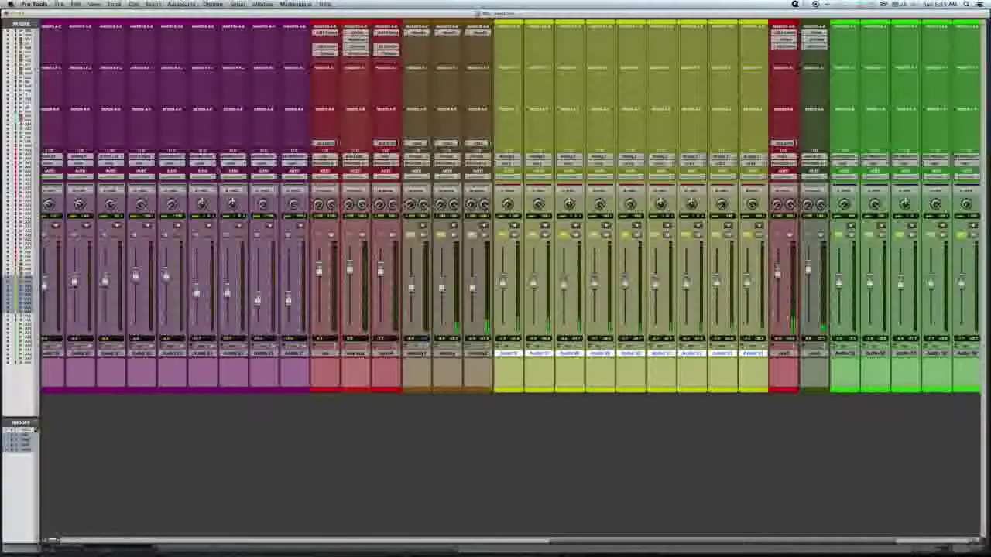
key("super+equal")
scroll(219, 171, "down", 15)
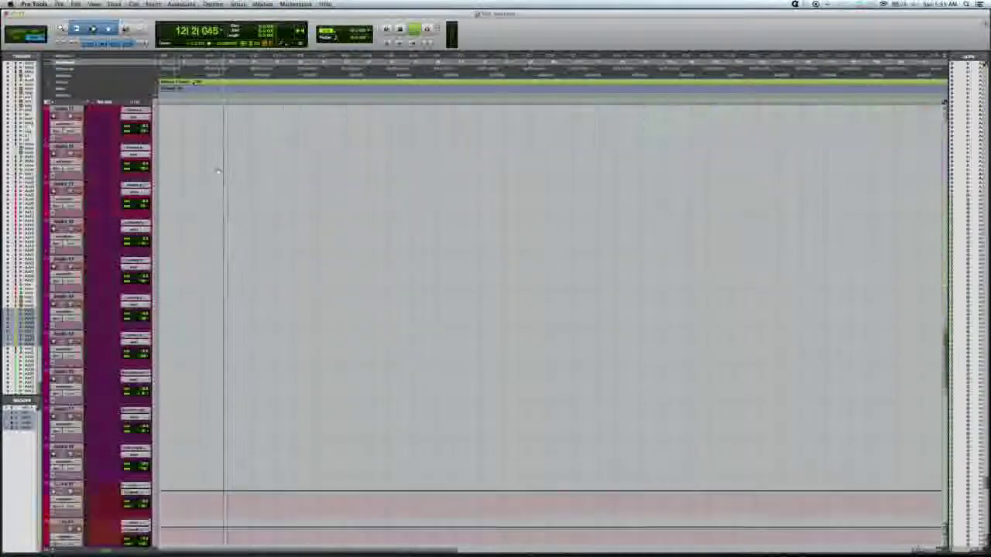
scroll(218, 174, "up", 7)
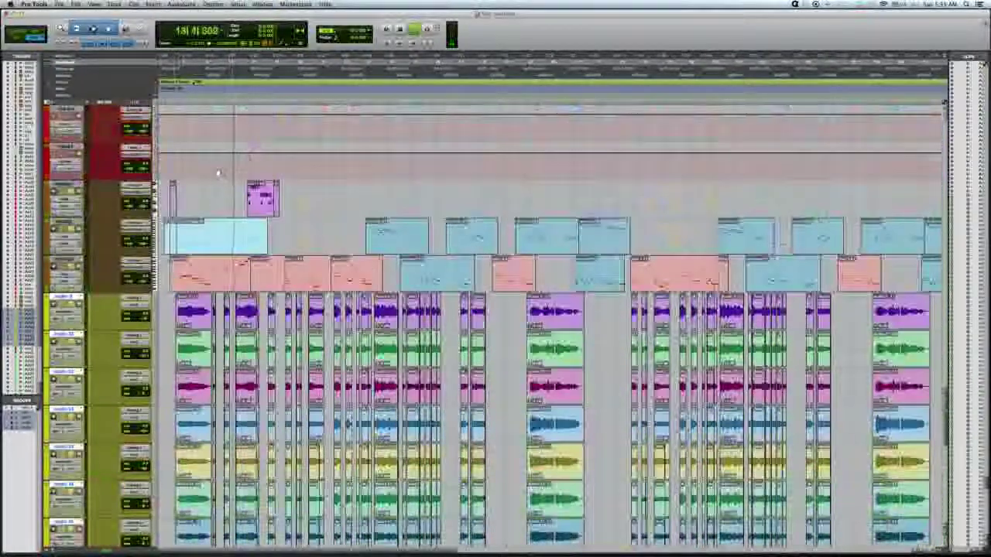
Place the cursor in the early blue and pink MIDI clips and view the green-coded audio tracks at the session's end
left_click(224, 241)
left_click(230, 271)
scroll(231, 271, "down", 12)
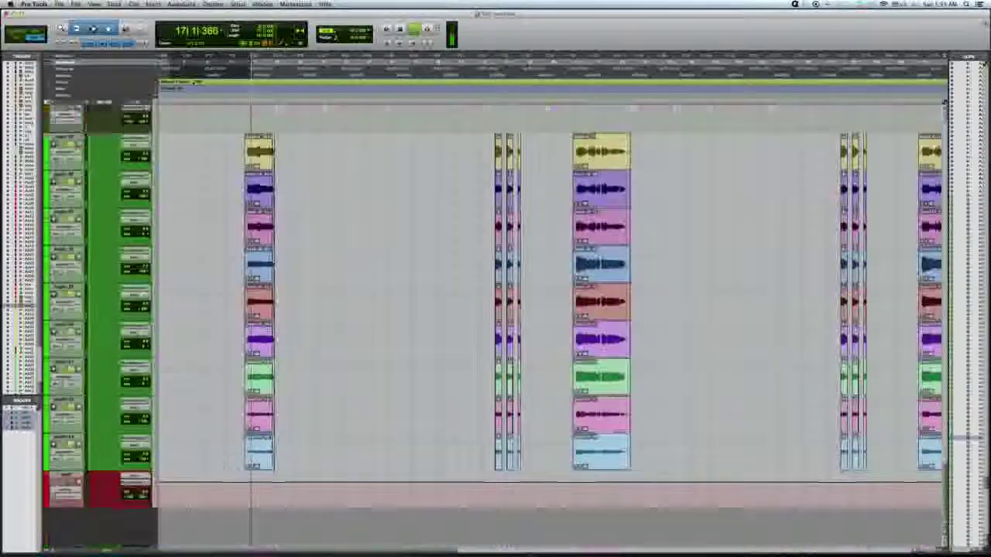
Stop playback, place the cursor at bar 31, and look through the tracks up to the brown-coded instrument tracks
scroll(231, 271, "up", 9)
scroll(496, 325, "down", 10)
scroll(495, 325, "up", 5)
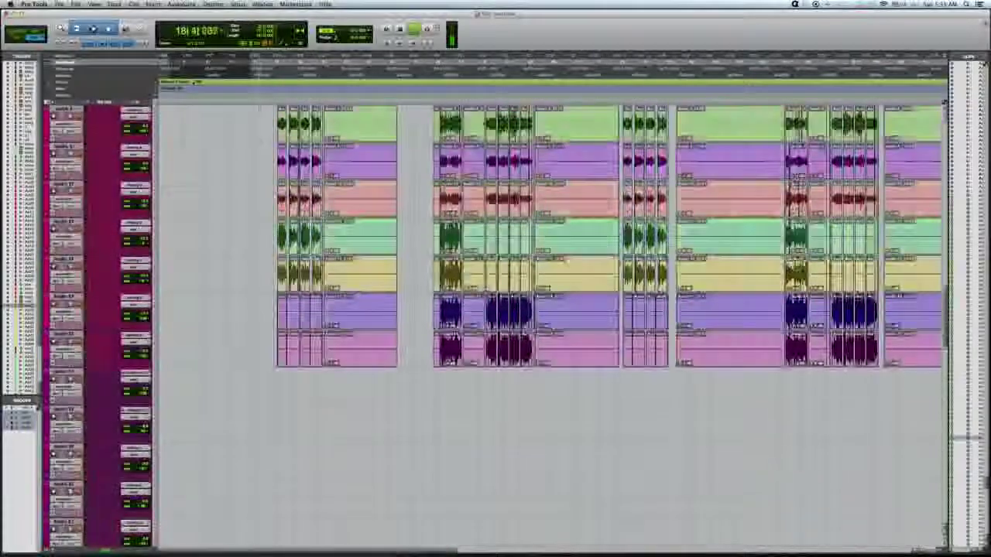
left_click(264, 434)
scroll(496, 325, "up", 15)
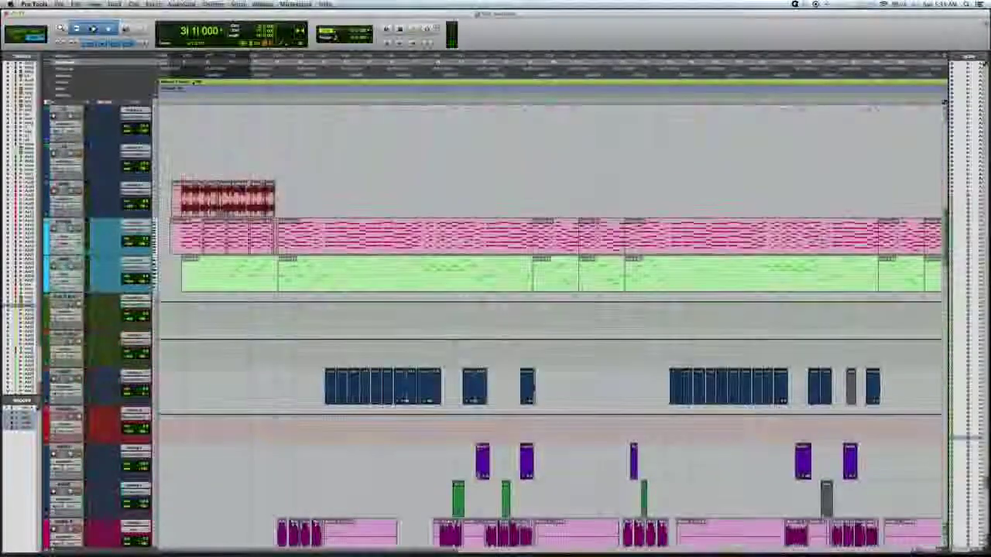
scroll(496, 325, "up", 5)
scroll(495, 325, "down", 4)
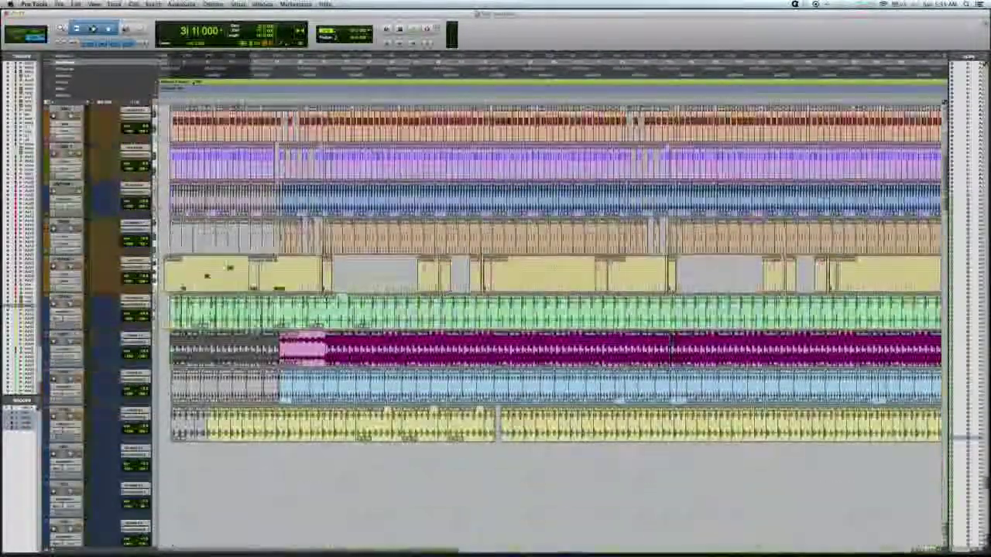
Play the yellow MIDI part from bar 9 with the timeline zoomed in, and restart playback at the orange MIDI clips
left_click(181, 235)
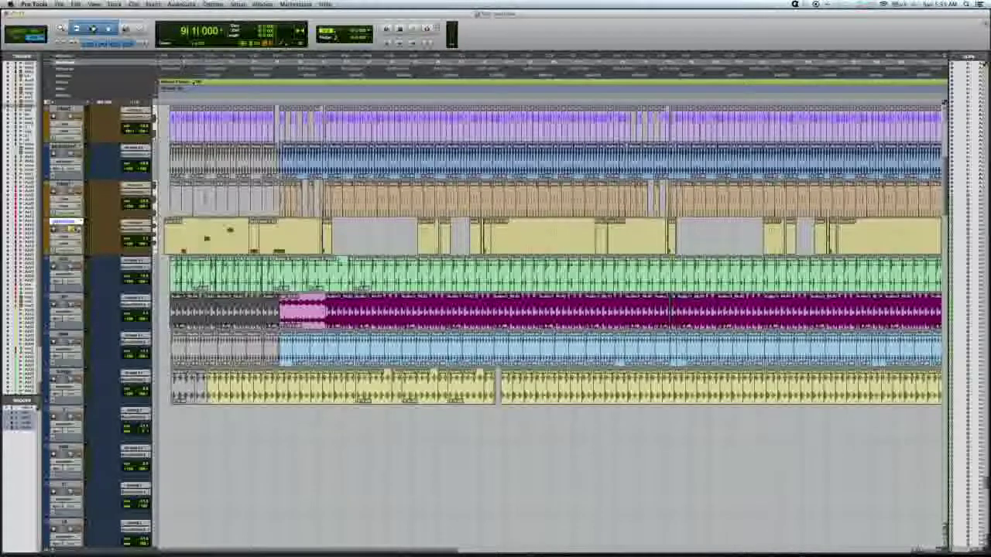
key("space")
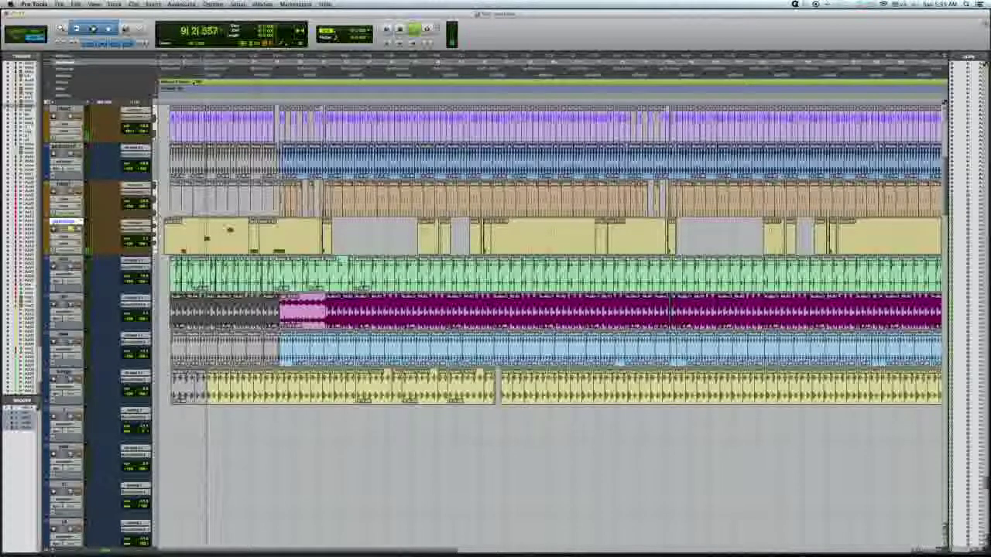
key("t")
key("t")
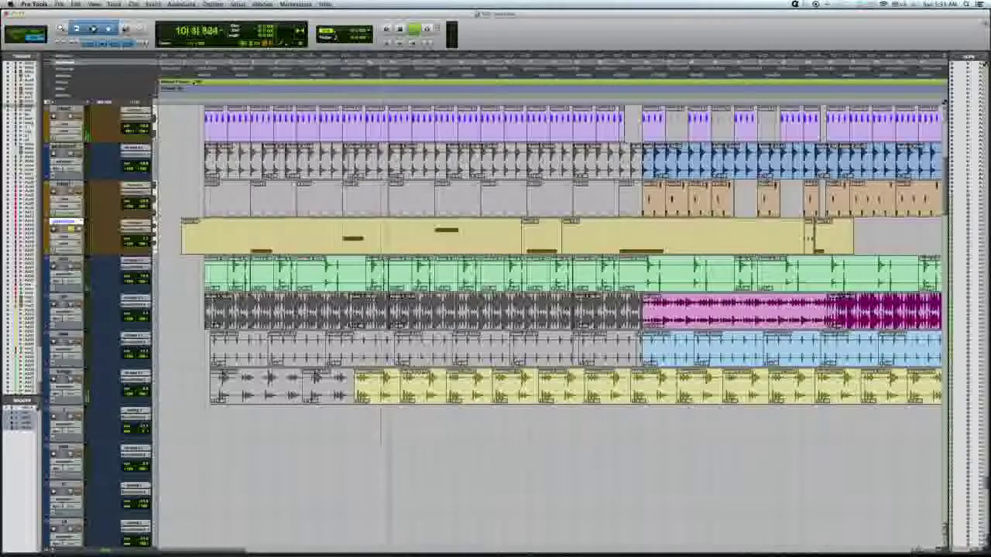
scroll(550, 255, "right", 5)
key("space")
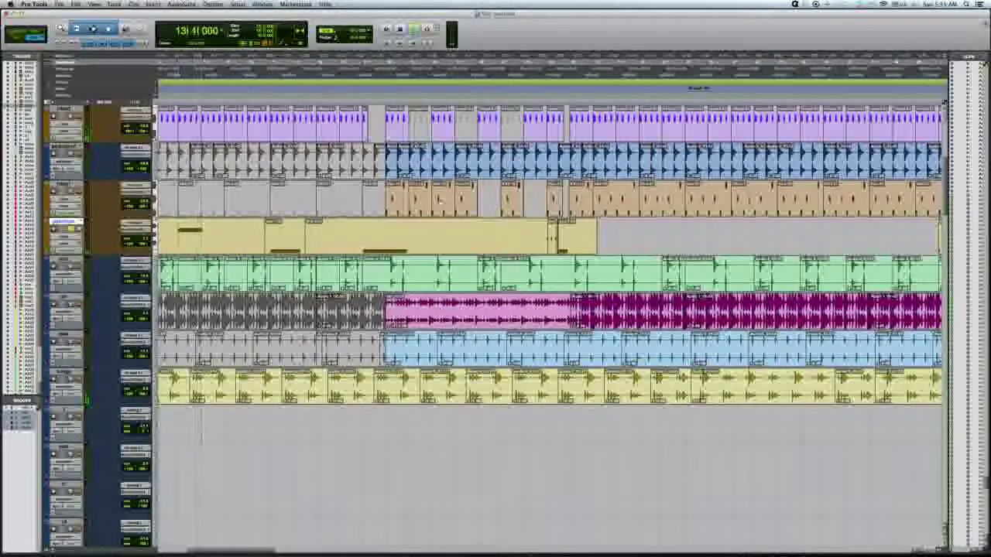
key("space")
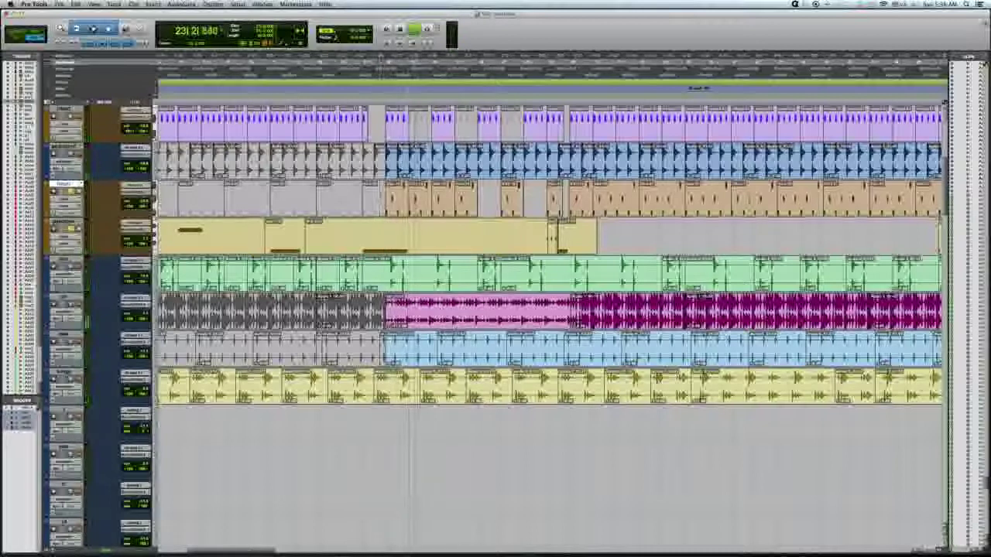
Open the orange MIDI track's output fader window and restart playback of its part
left_click(148, 191)
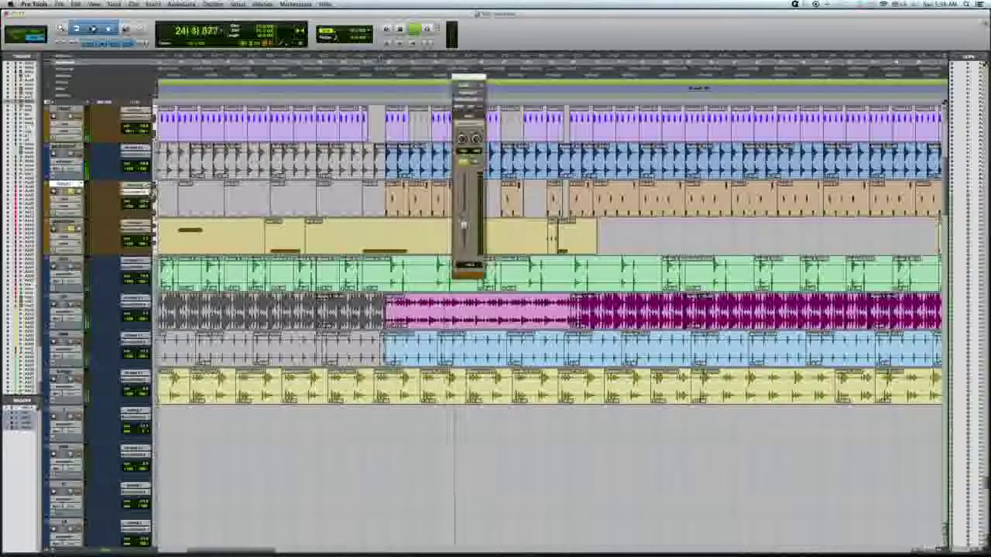
key("space")
key("space")
Find the brown-coded instrument tracks in the mix window, and view and close an Xpand!2 instrument there
key("super+equal")
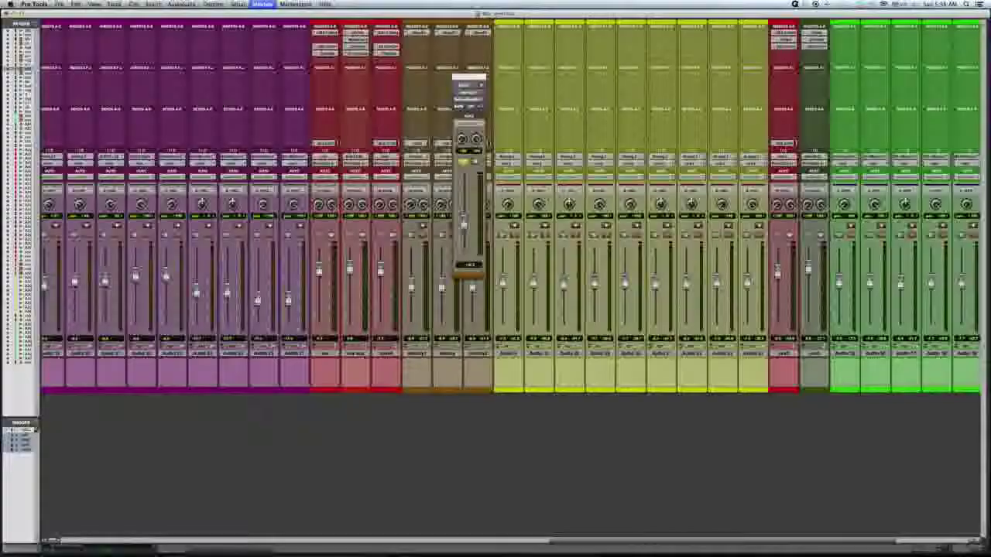
scroll(550, 319, "left", 15)
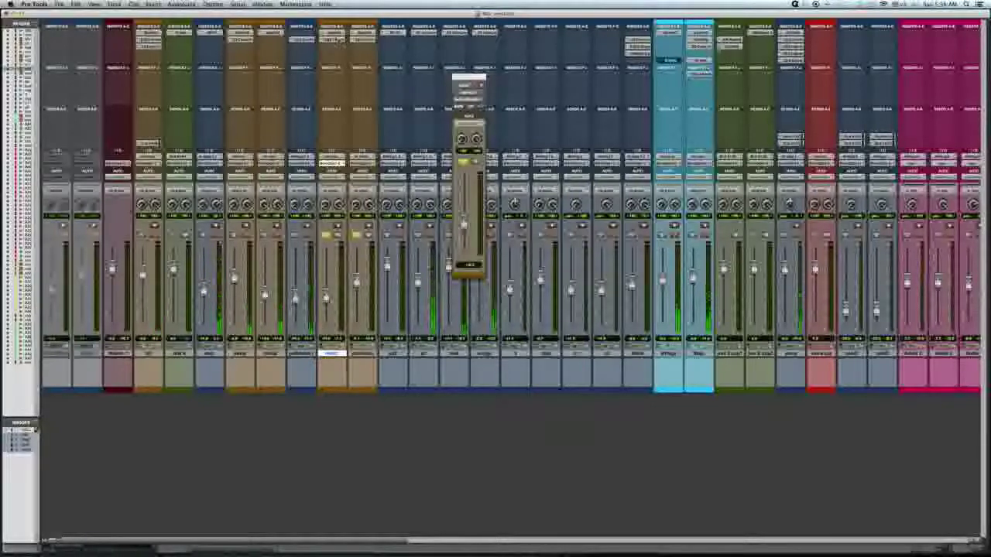
left_click(334, 33)
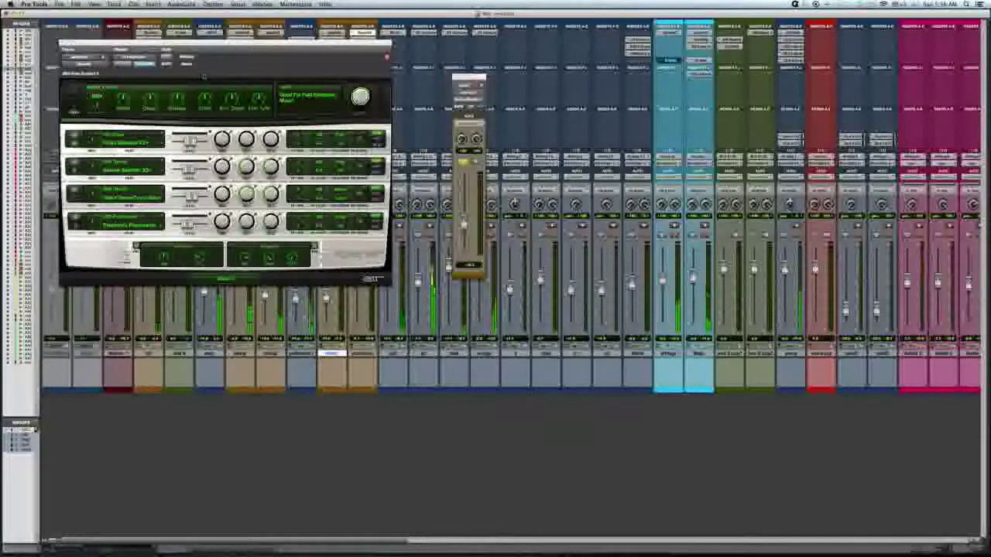
left_click(64, 43)
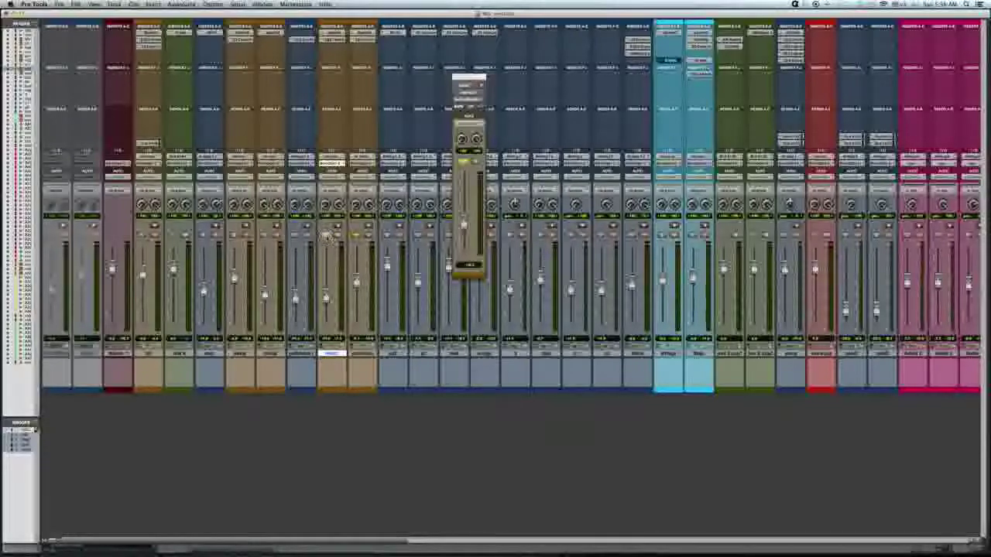
Review the orange MIDI track's Xpand!2 instrument, close its window, and return to the edit window during playback
key("super+equal")
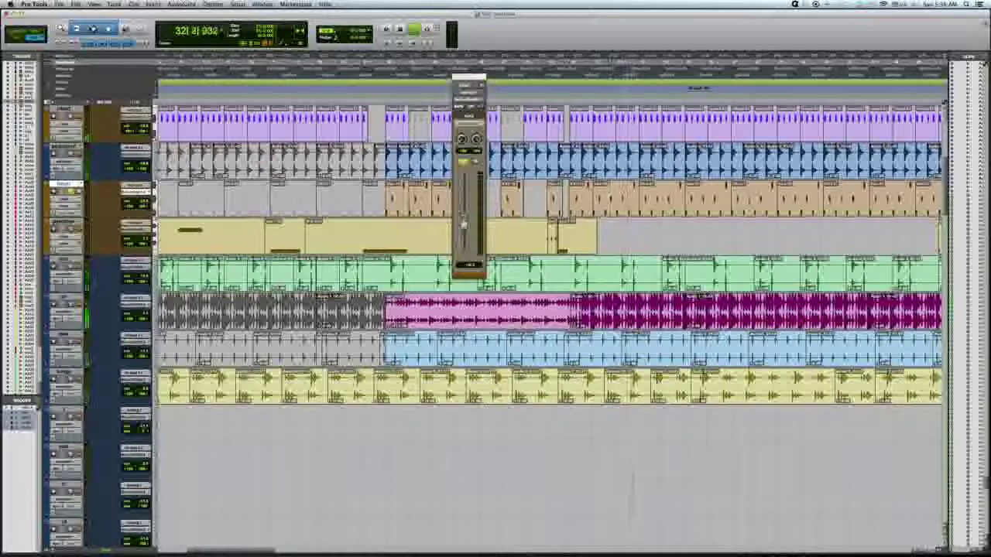
key("super+equal")
left_click(340, 33)
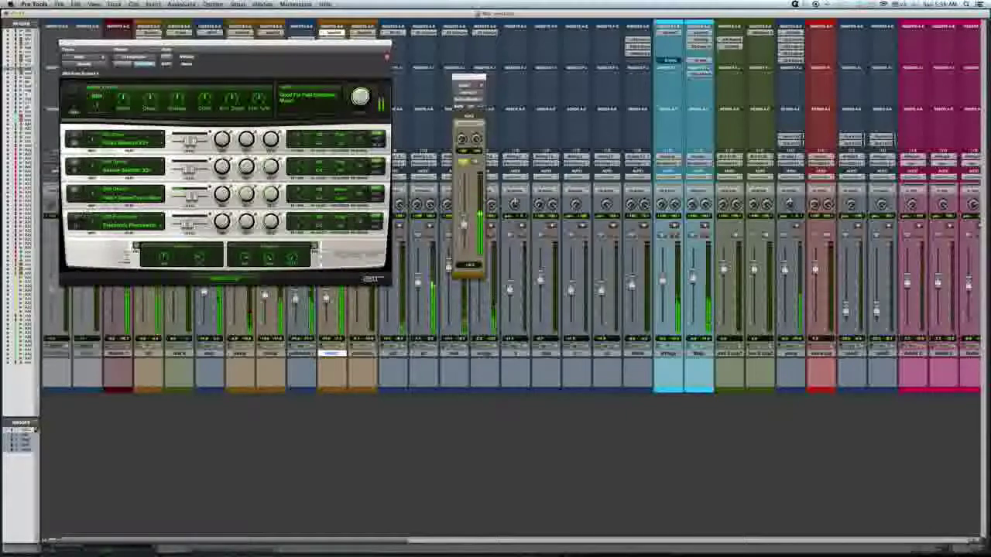
key("super+equal")
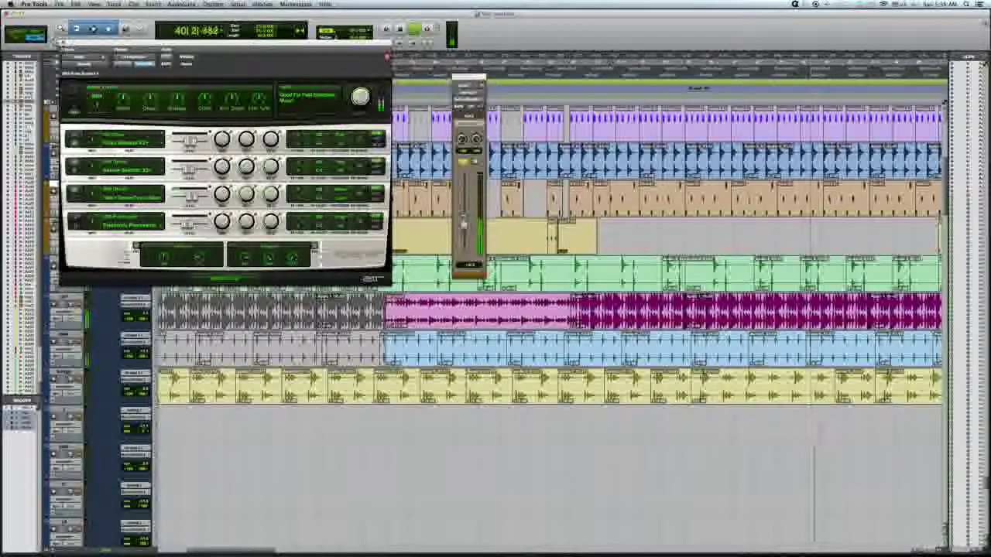
left_click(64, 45)
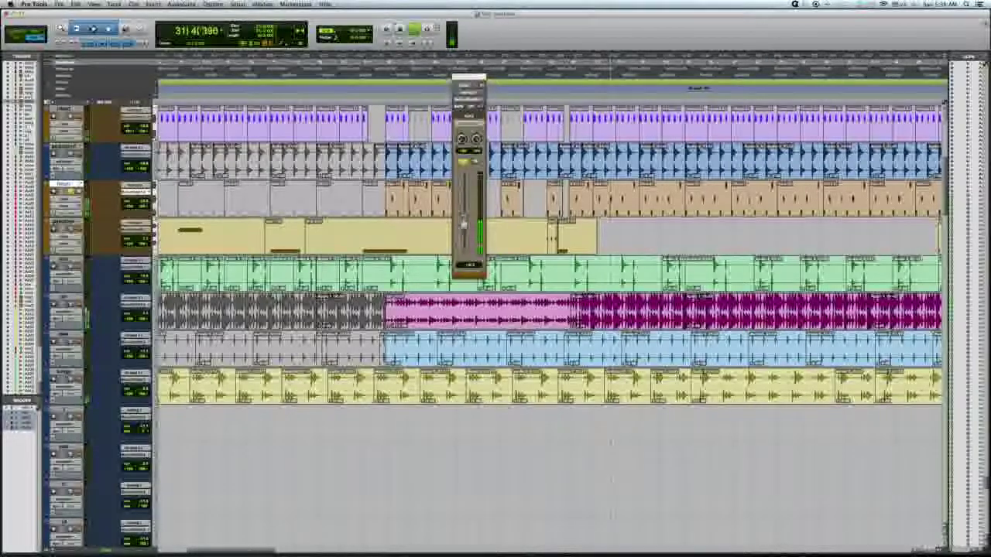
Play the red, purple and blue MIDI parts above the orange track and select the blue MIDI clip at bar 52
scroll(98, 199, "up", 2)
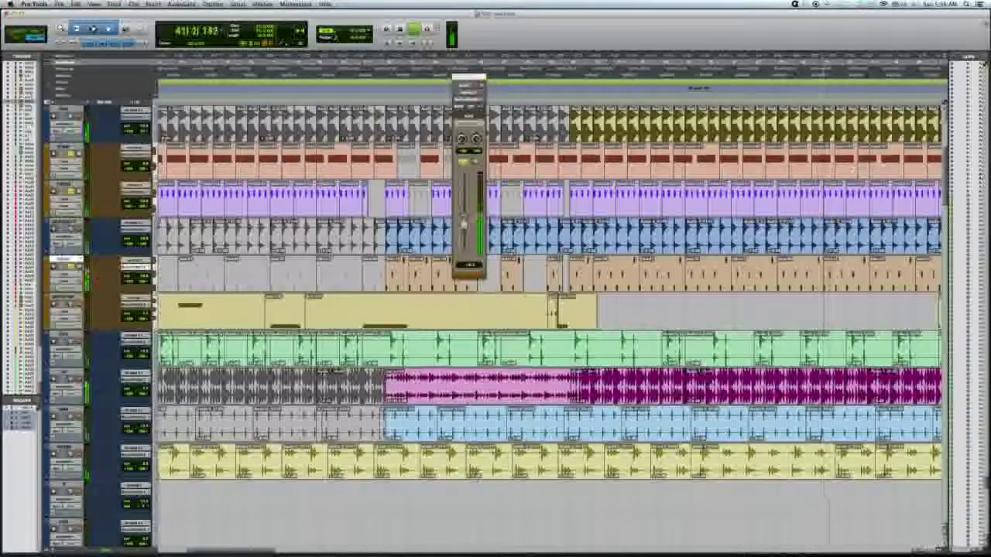
scroll(654, 174, "right", 5)
scroll(654, 174, "up", 5)
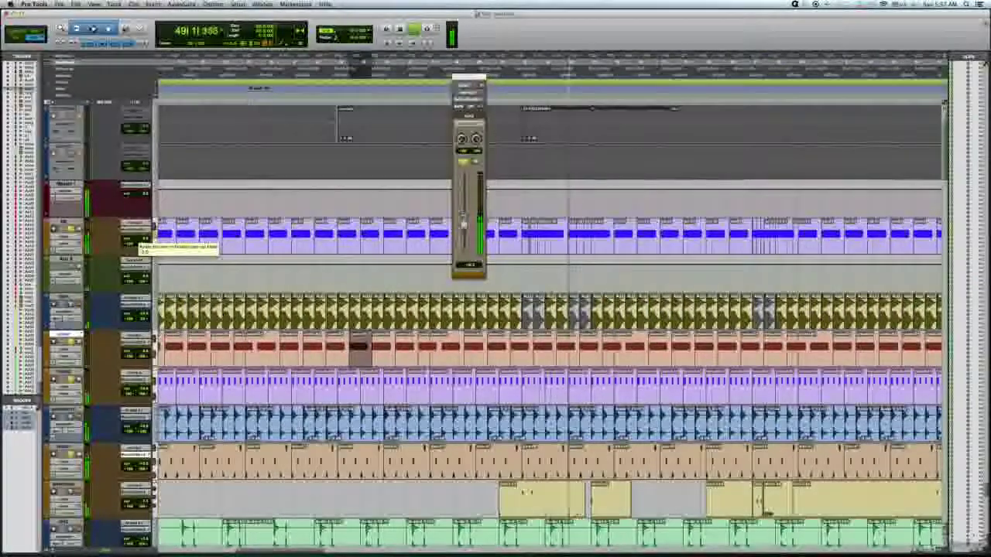
left_click(626, 246)
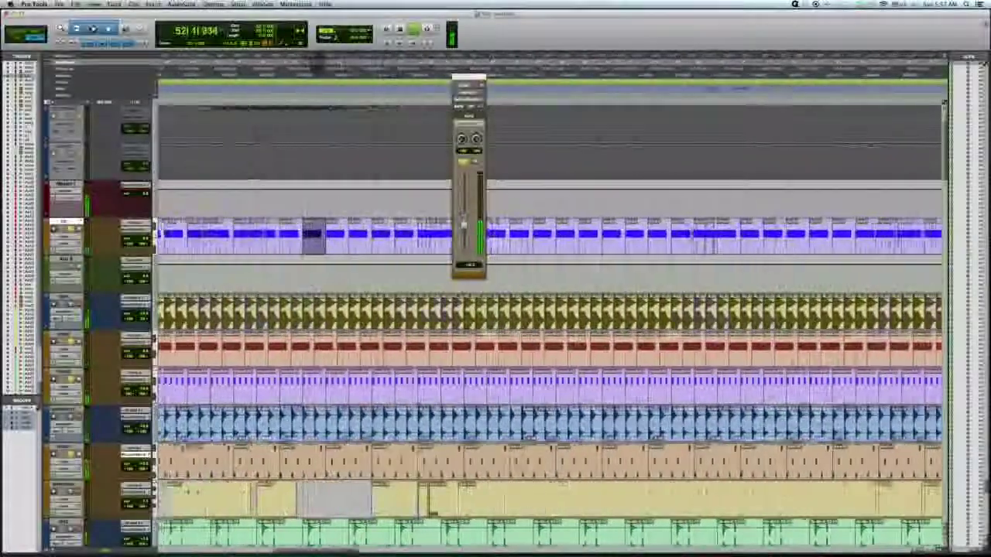
Survey the whole session from its start, from the uppermost MIDI tracks down to the yellow- and green-coded audio tracks
scroll(549, 309, "left", 15)
scroll(550, 309, "down", 10)
scroll(550, 310, "up", 5)
scroll(549, 310, "down", 12)
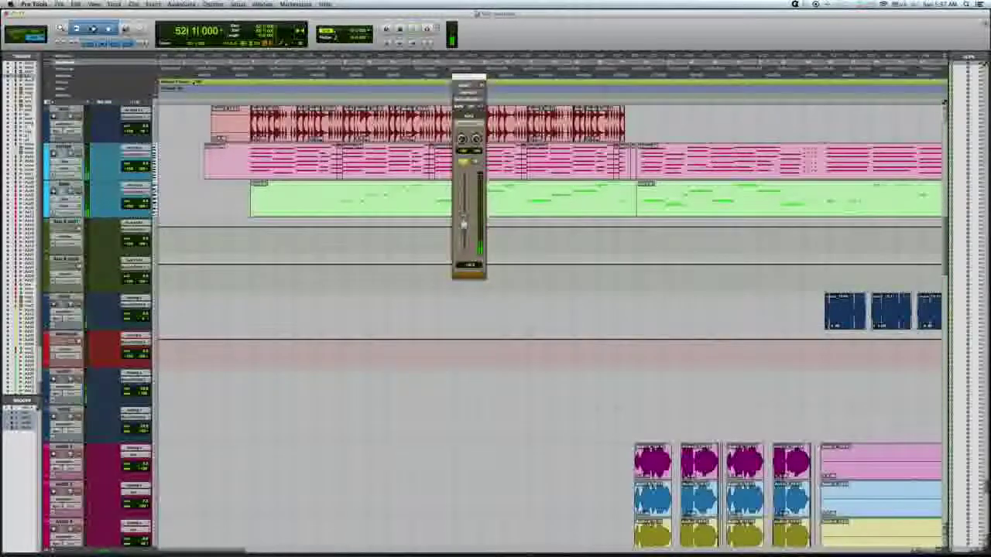
scroll(550, 309, "down", 20)
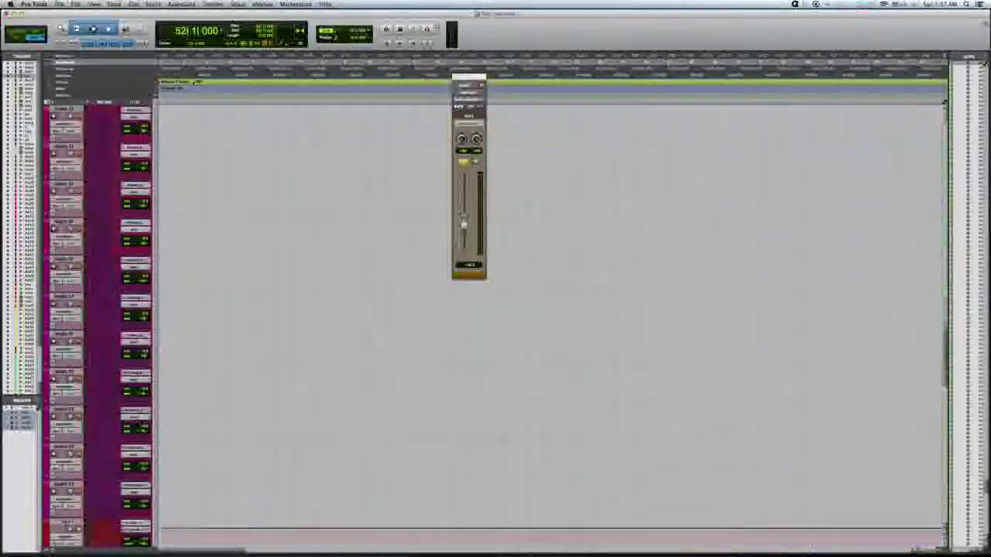
scroll(549, 309, "down", 12)
scroll(550, 309, "up", 20)
scroll(550, 310, "up", 10)
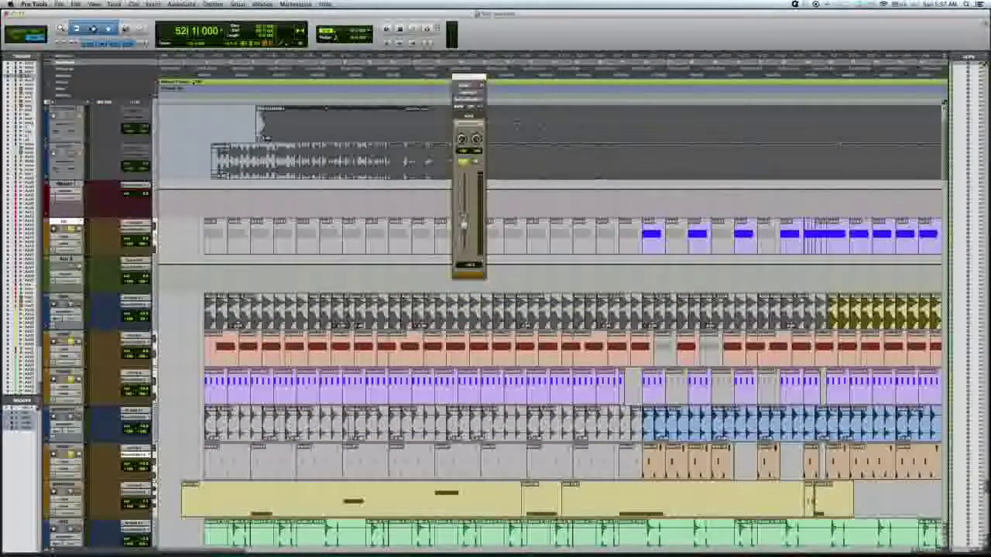
scroll(550, 325, "down", 15)
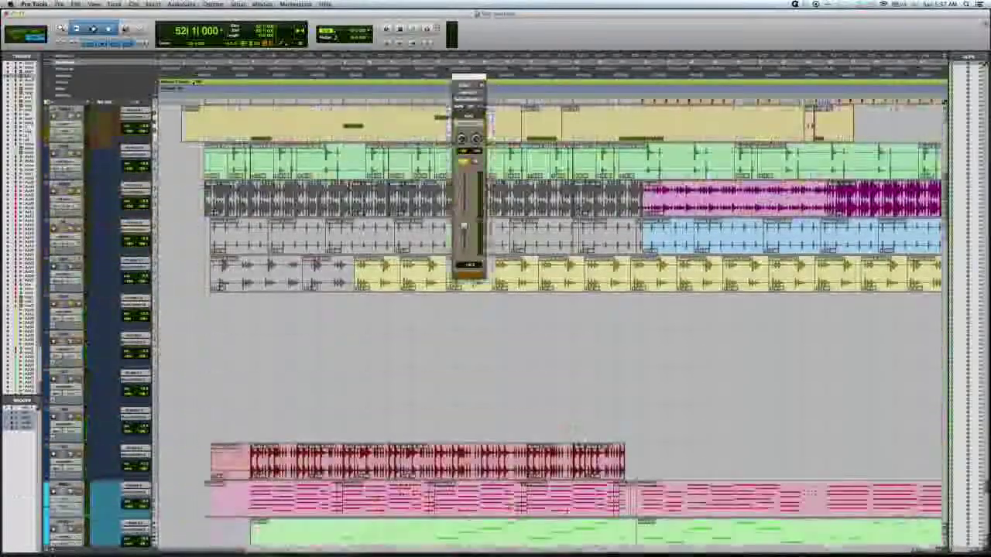
scroll(332, 322, "down", 10)
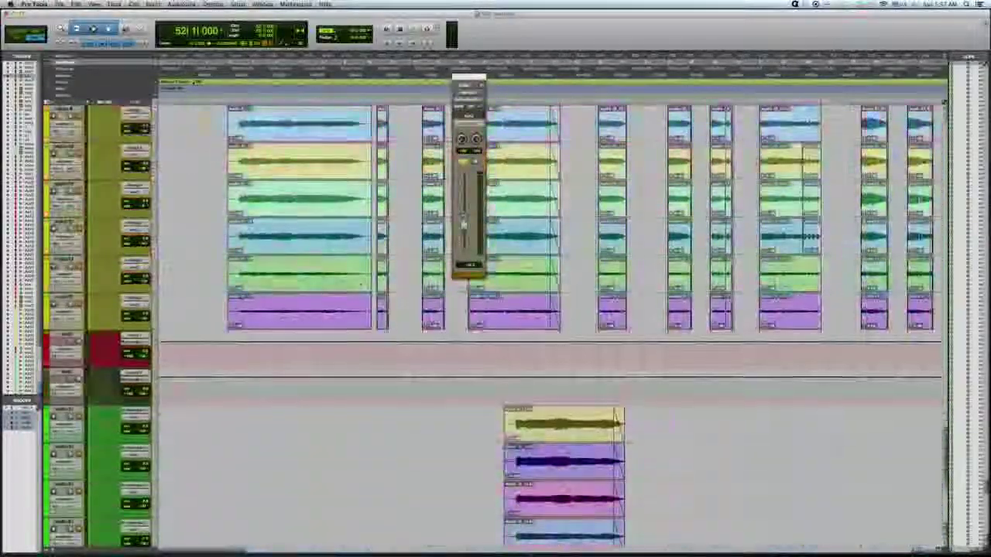
Show the mix window and insert the Xpand!2 instrument in the orange MIDI track's third insert slot
key("super+equal")
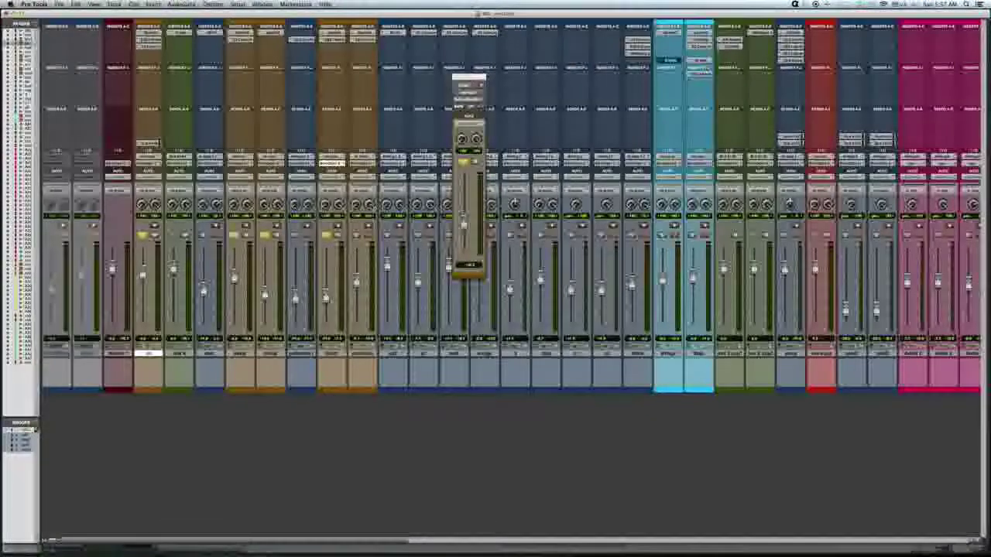
left_click(333, 48)
mouse_move(361, 62)
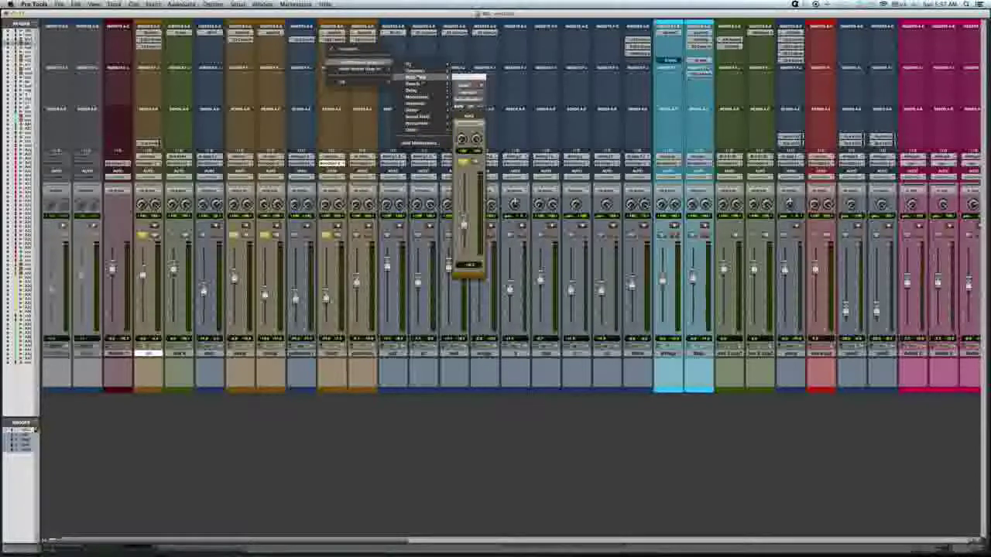
mouse_move(423, 125)
left_click(495, 158)
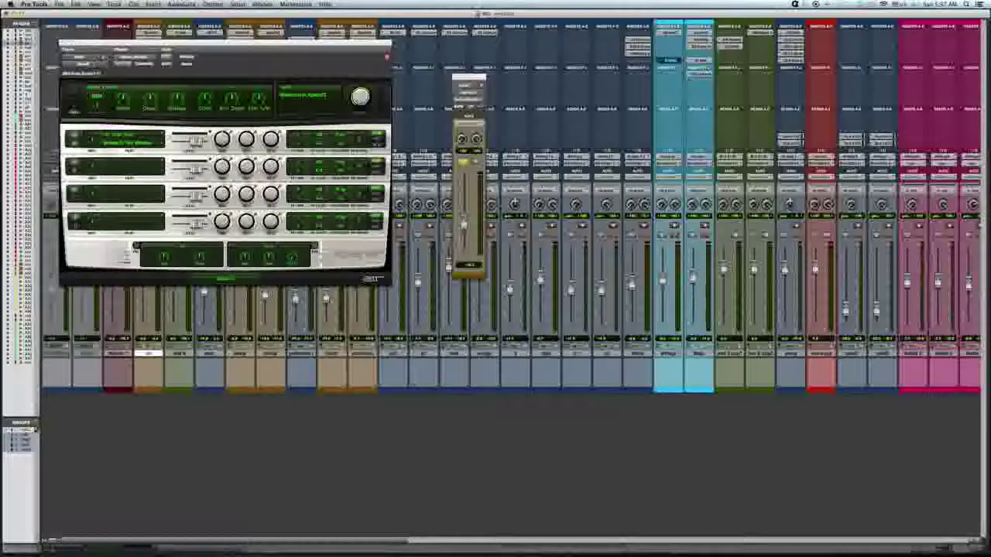
Replace the newly inserted Xpand!2 with the Vacuum synth and move its window toward the middle of the mixer
left_click(91, 64)
mouse_move(128, 65)
mouse_move(184, 125)
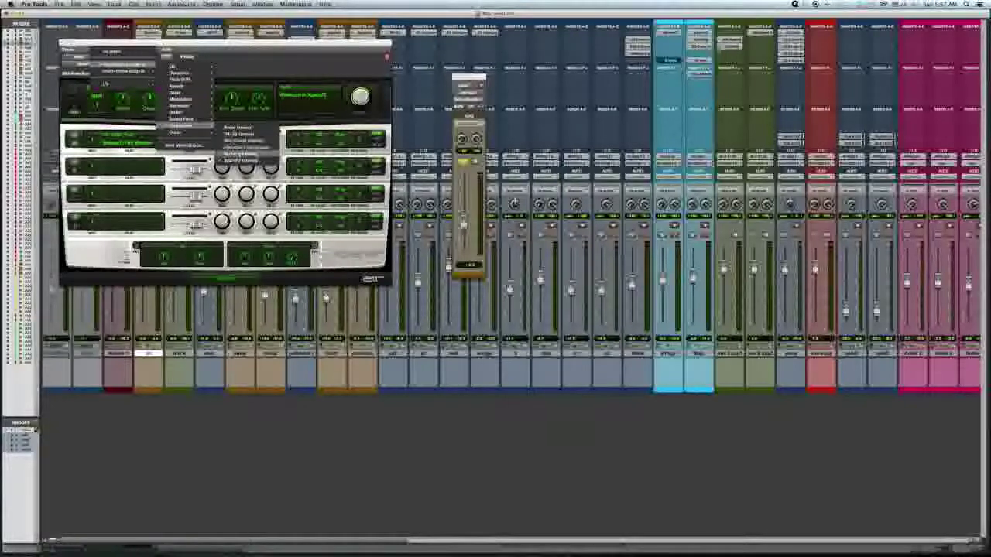
left_click(241, 155)
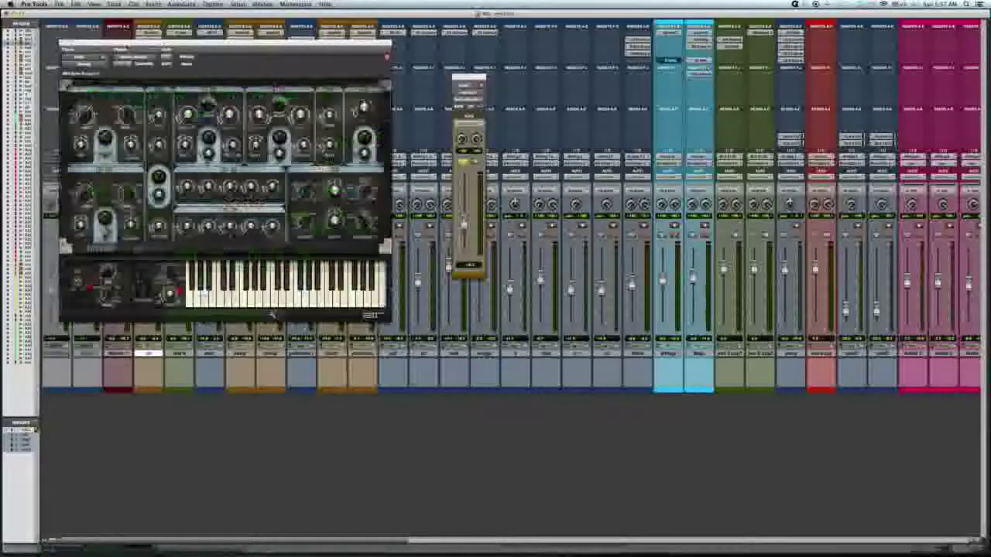
left_click_drag(127, 48, 330, 59)
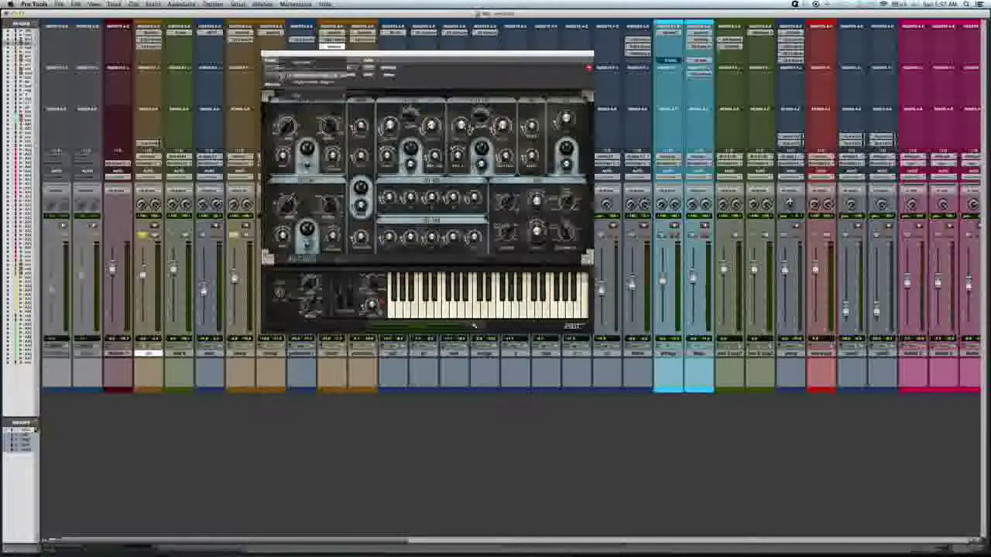
Replace the Vacuum synth with the Structure Free sampler in the same insert
left_click(299, 76)
mouse_move(331, 75)
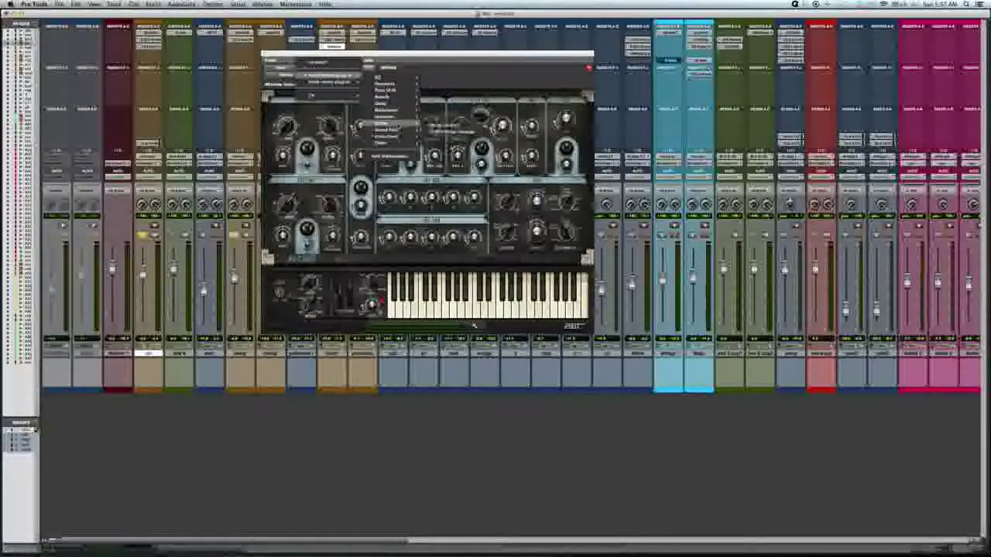
mouse_move(397, 136)
left_click(453, 158)
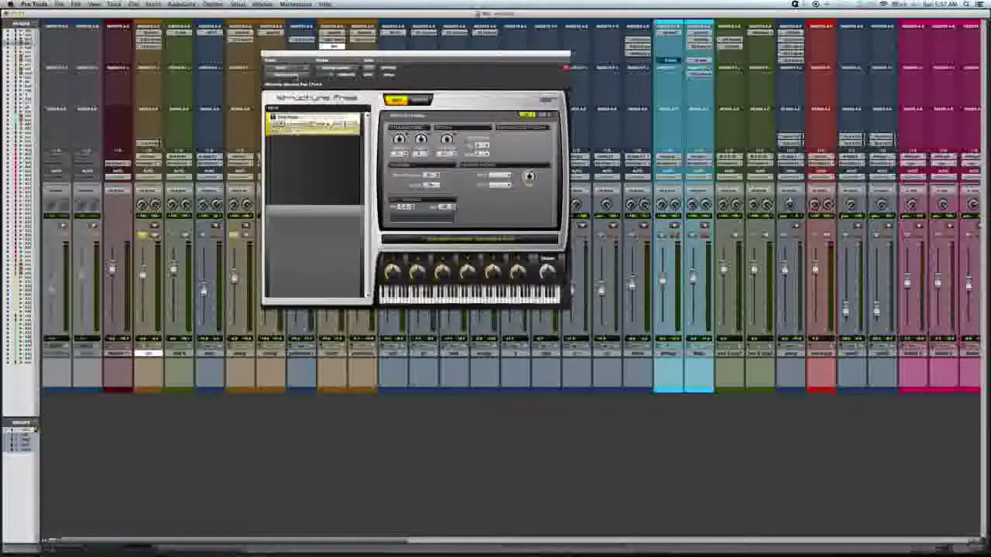
Replace Structure Free with the Mini Grand piano in the same insert
left_click(299, 76)
left_click(332, 77)
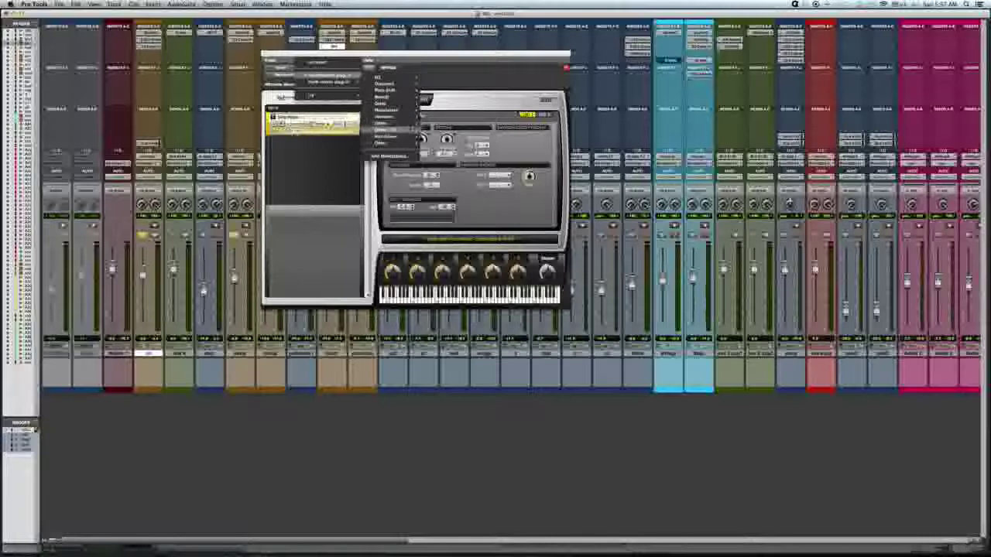
mouse_move(387, 136)
left_click(453, 151)
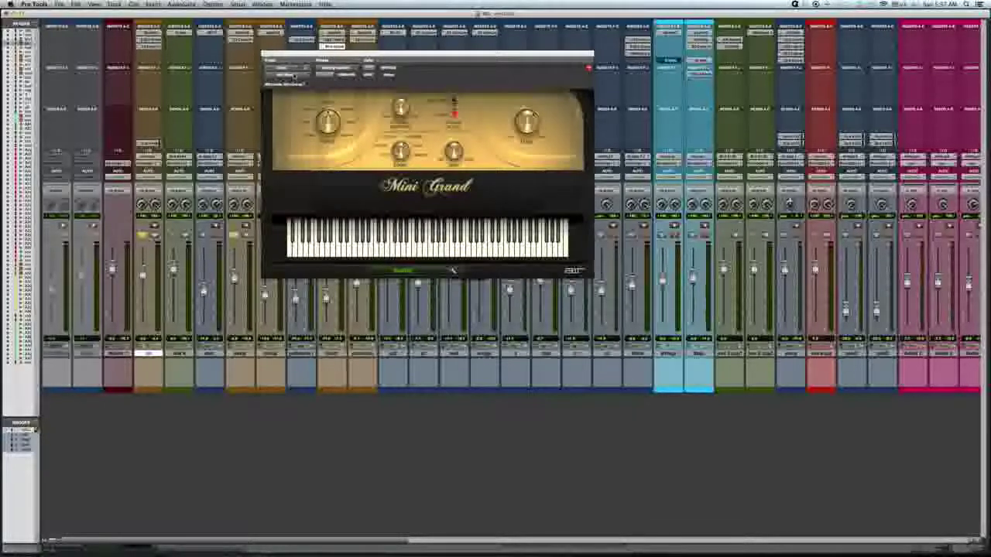
Replace the Mini Grand piano with the DB-33 organ in the same insert
left_click(299, 75)
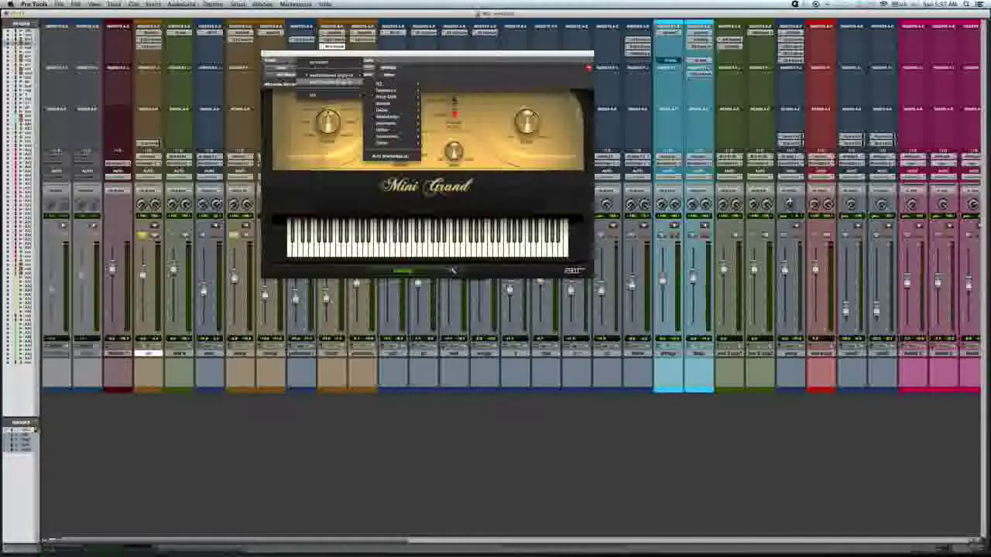
mouse_move(353, 75)
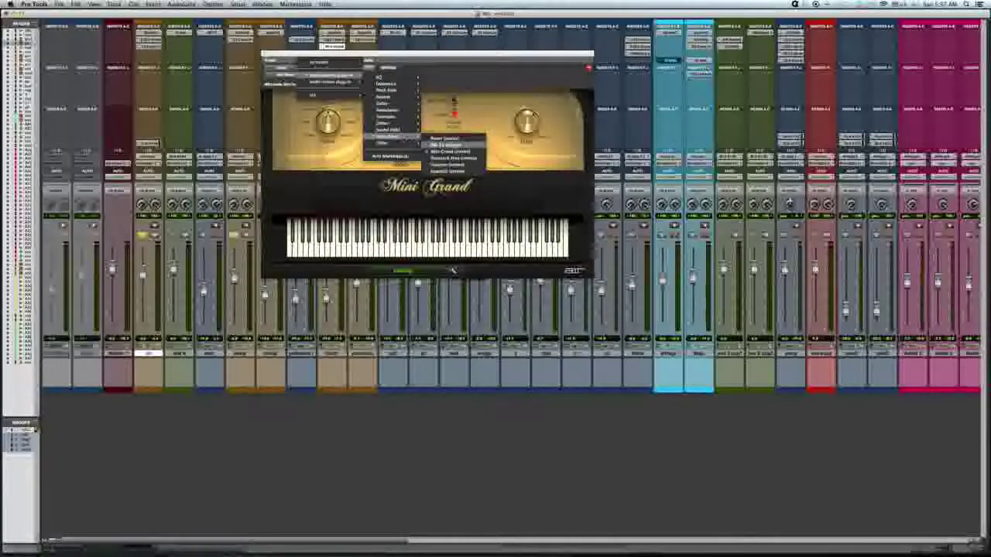
left_click(449, 143)
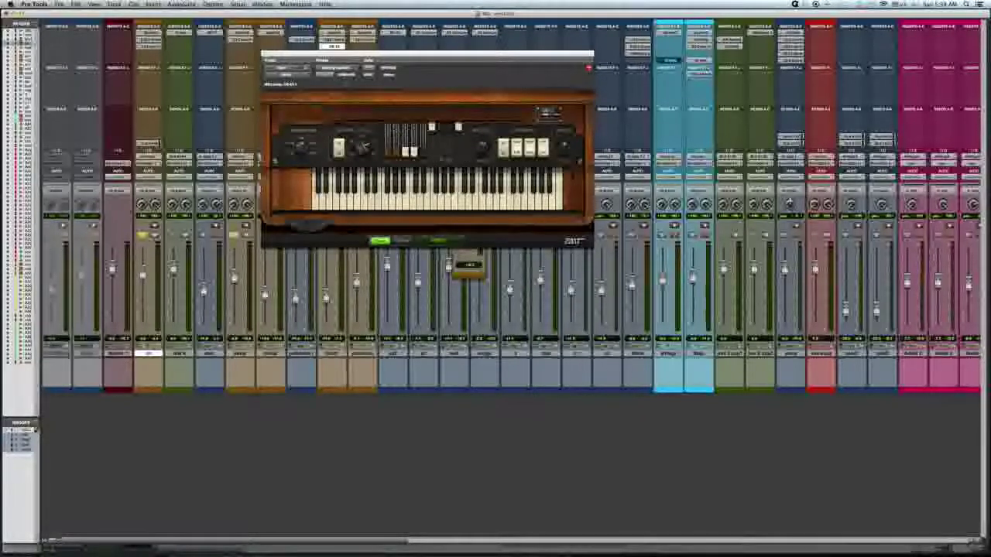
Replace the DB-33 organ with the Boom drum machine in the same insert
left_click(290, 74)
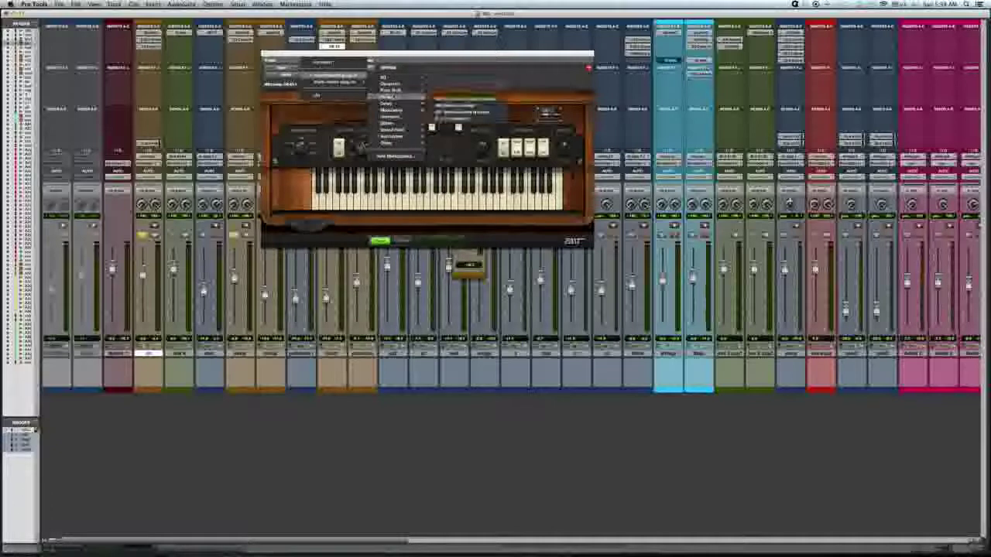
mouse_move(394, 137)
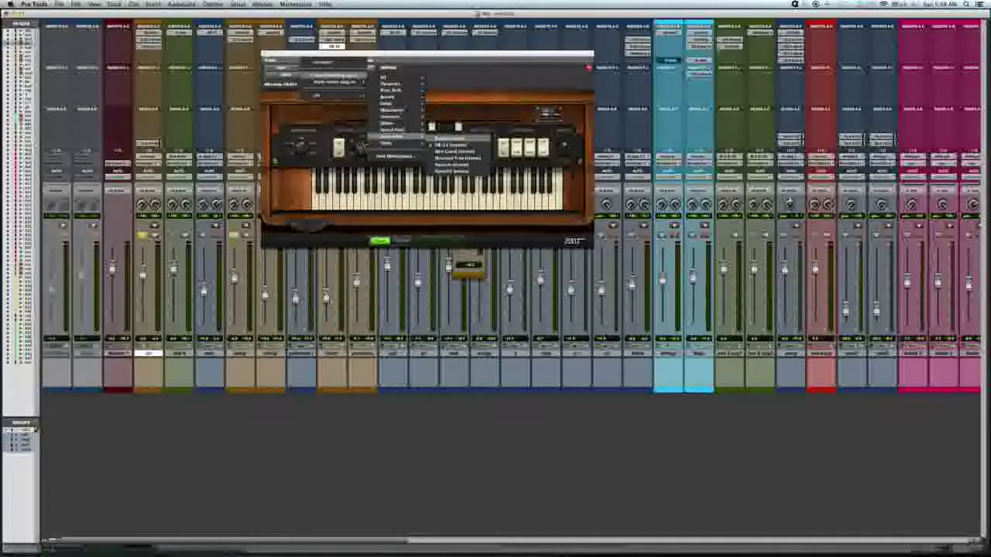
left_click(449, 137)
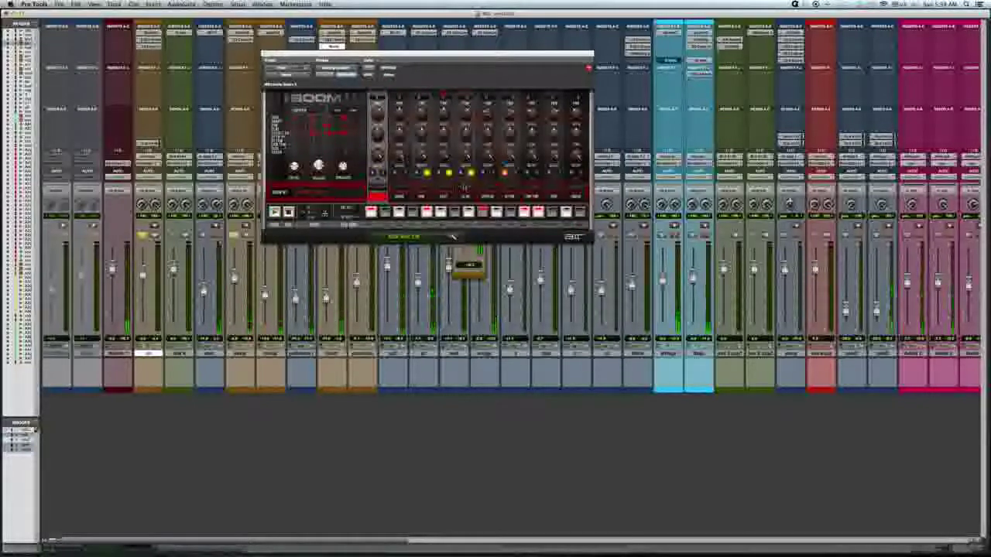
Close the Boom window and clear the orange MIDI track's third insert slot
left_click(265, 53)
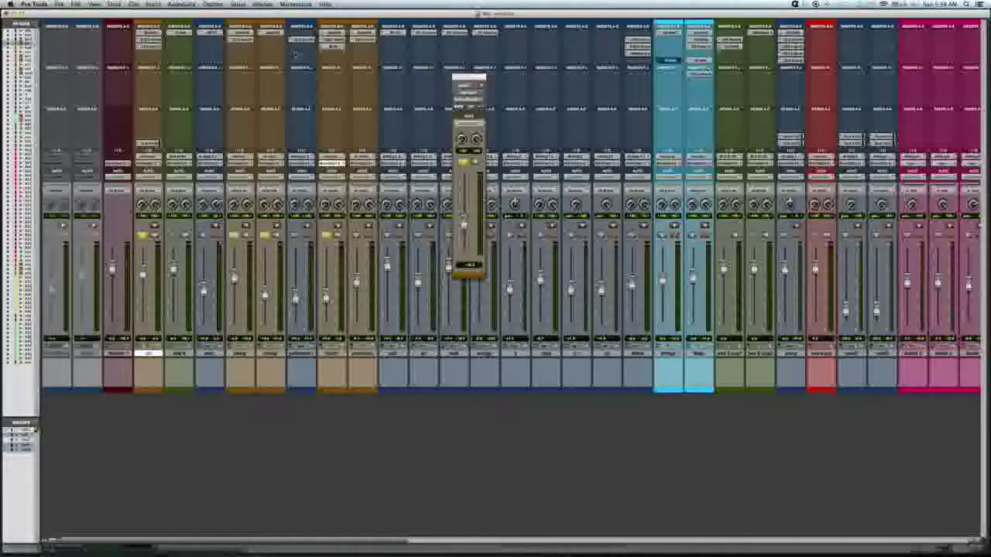
left_click(322, 47)
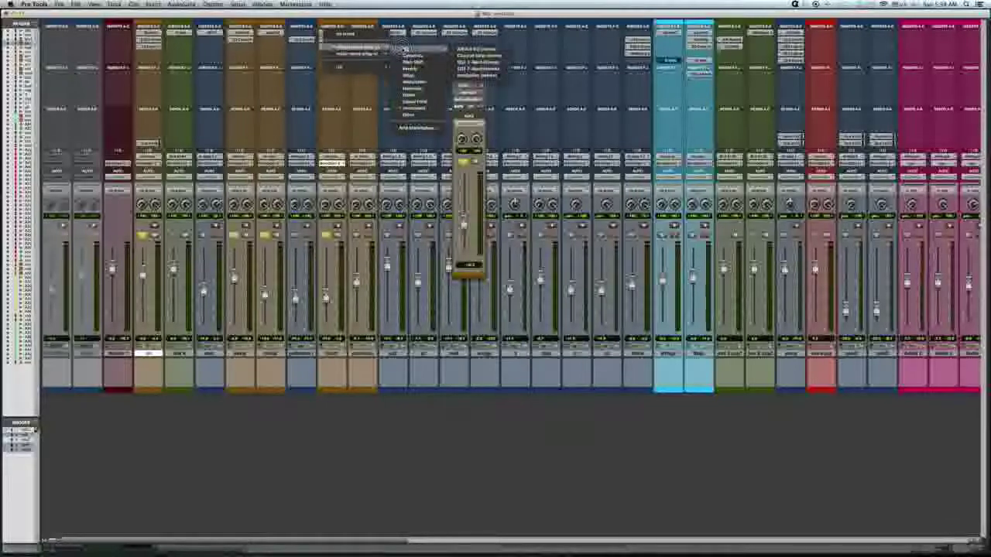
left_click(345, 34)
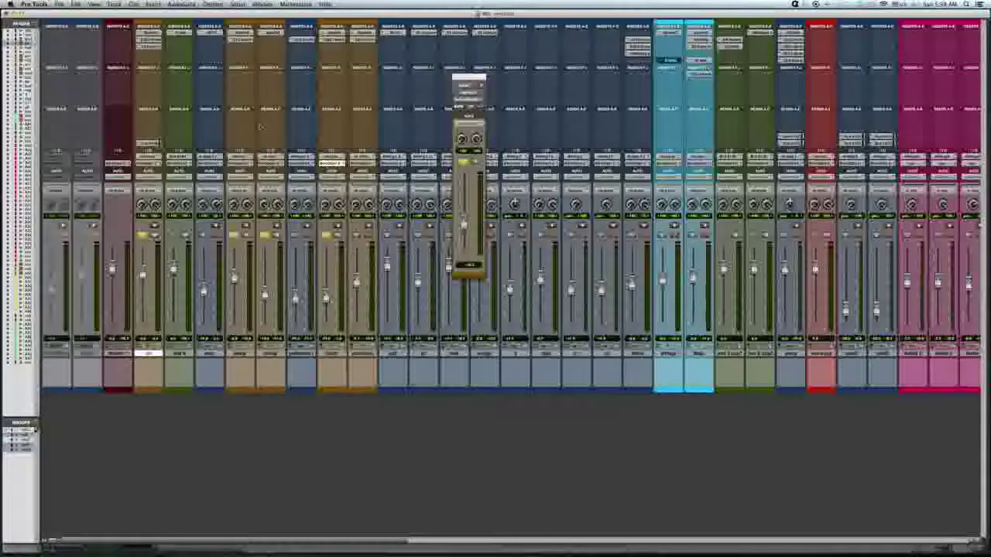
Start adding a new track to the session and check which track types are available for it
scroll(261, 128, "right", 7)
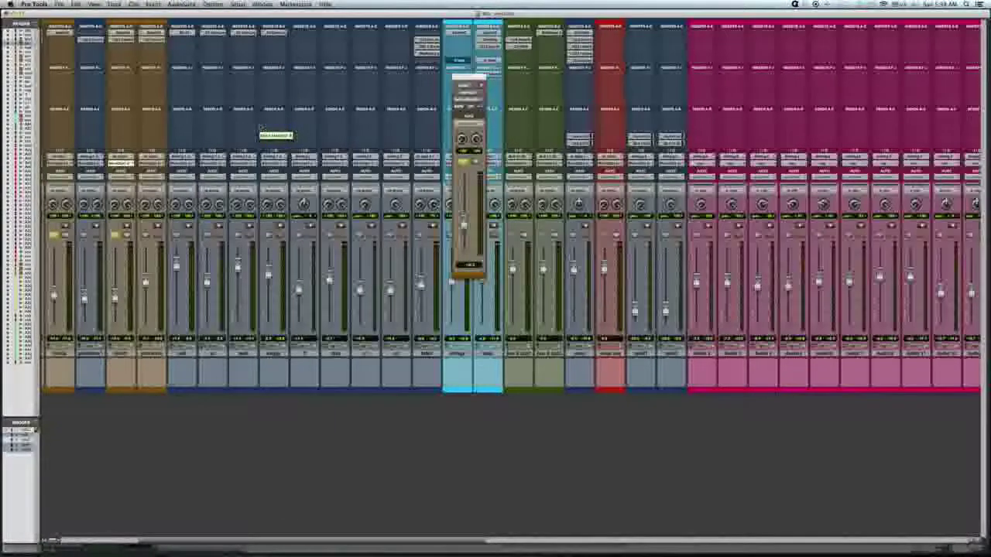
scroll(261, 128, "left", 7)
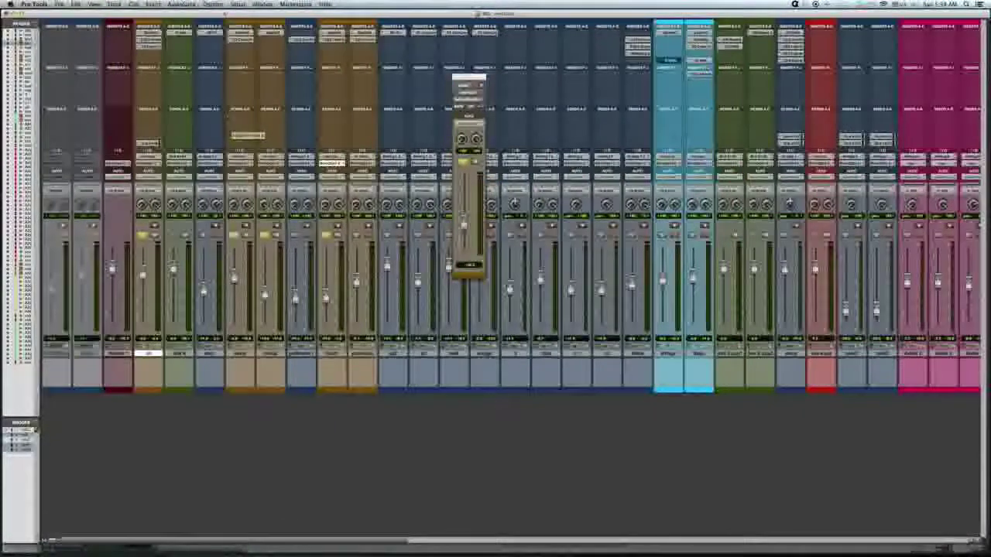
left_click(115, 5)
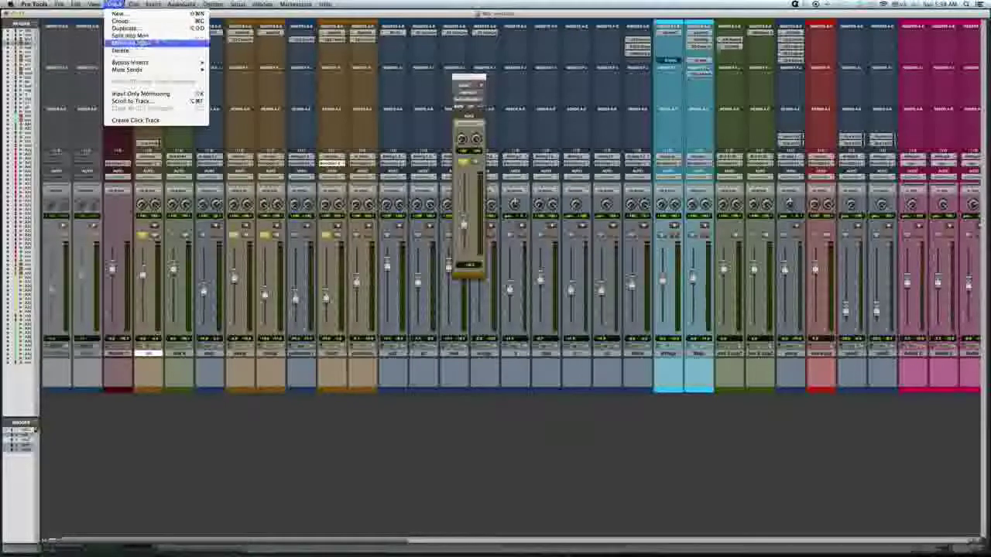
left_click(128, 20)
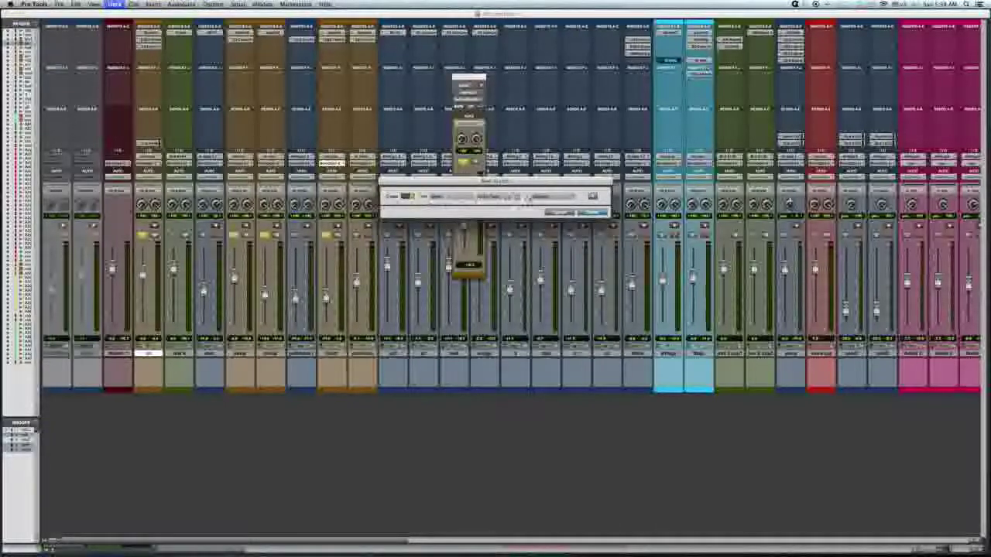
left_click(502, 198)
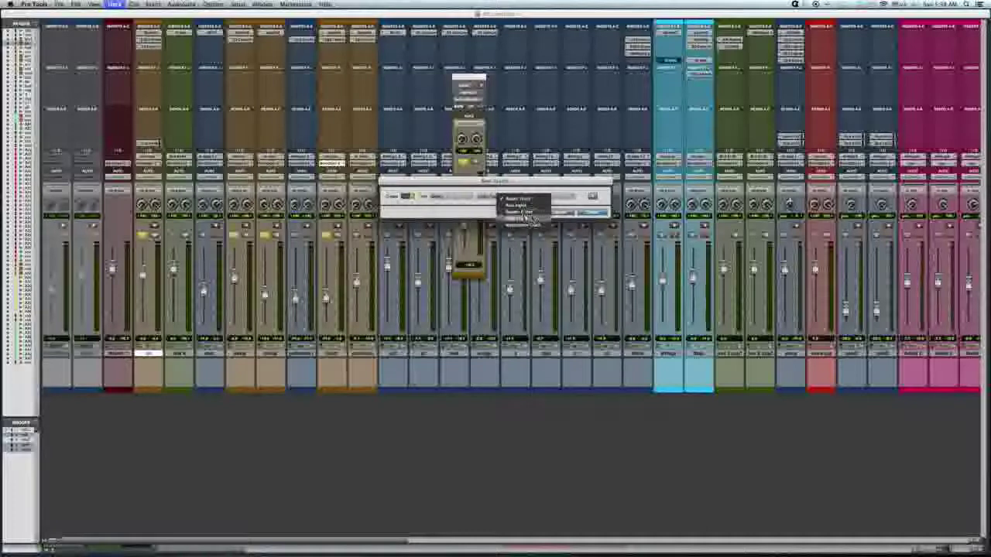
left_click(455, 204)
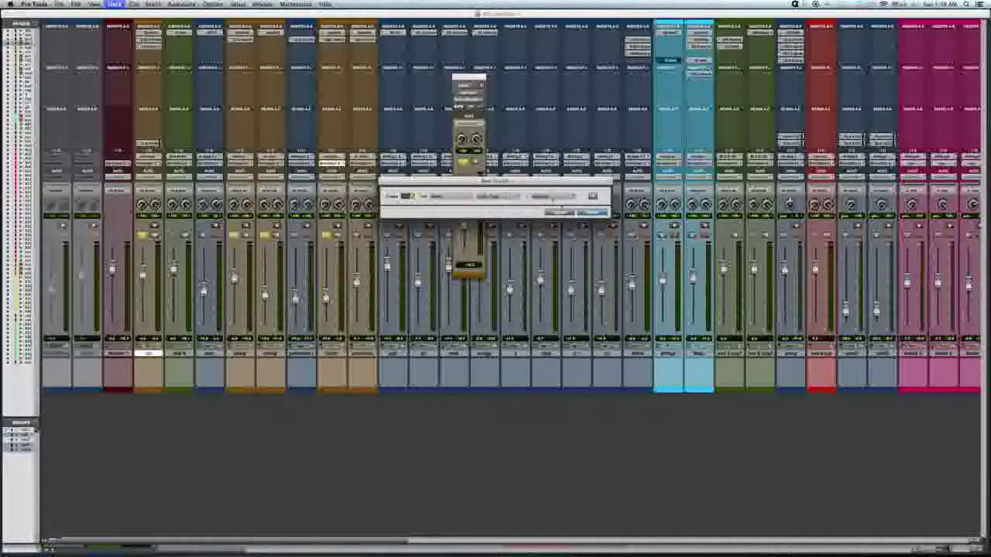
left_click(593, 214)
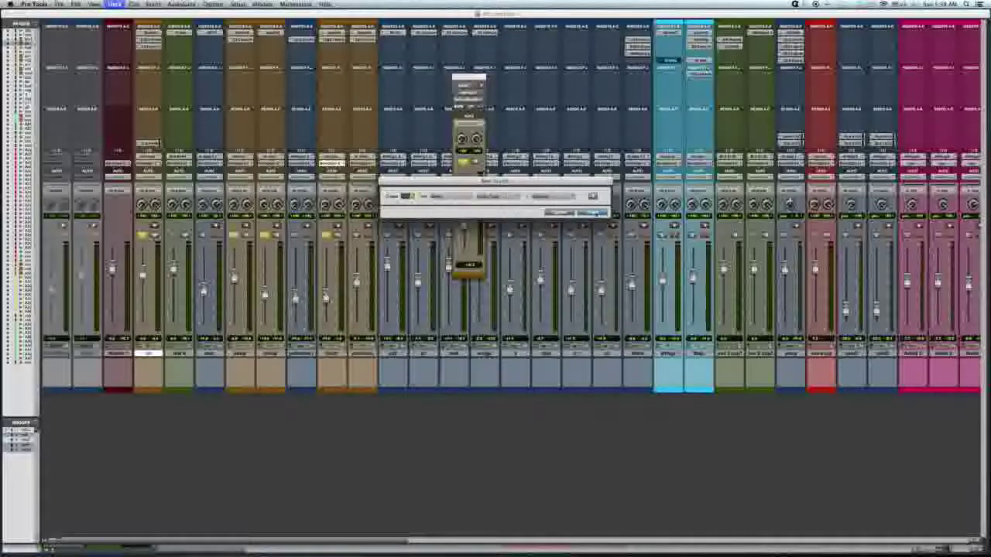